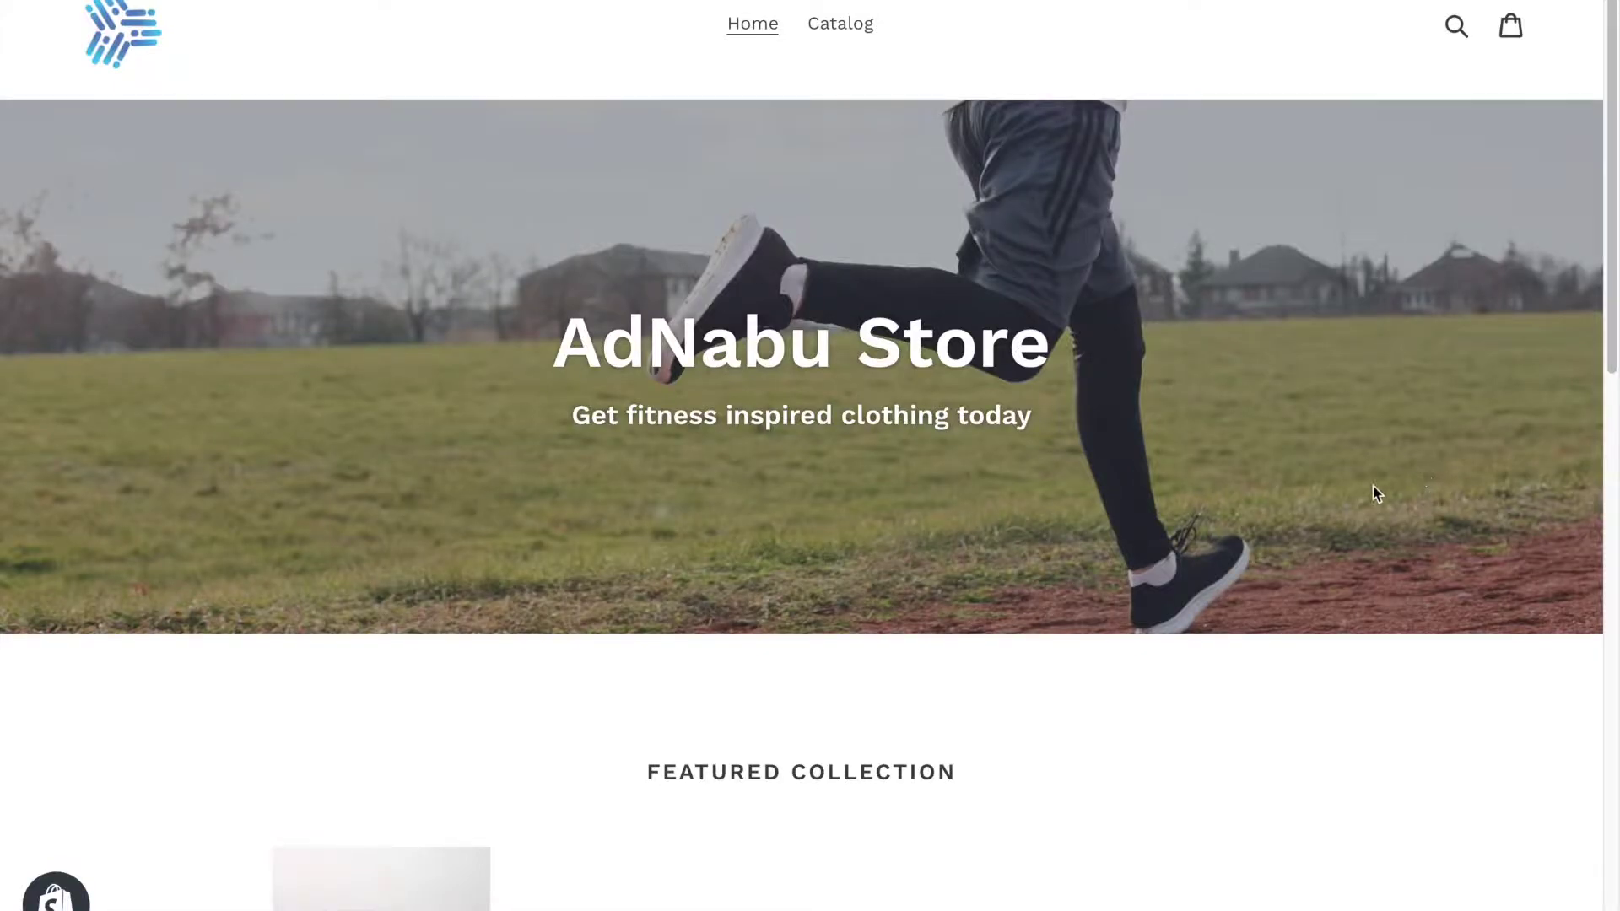
- Scroll to the home page footer and open Contact Us from the Quick links
scroll(1308, 545, down, 15)
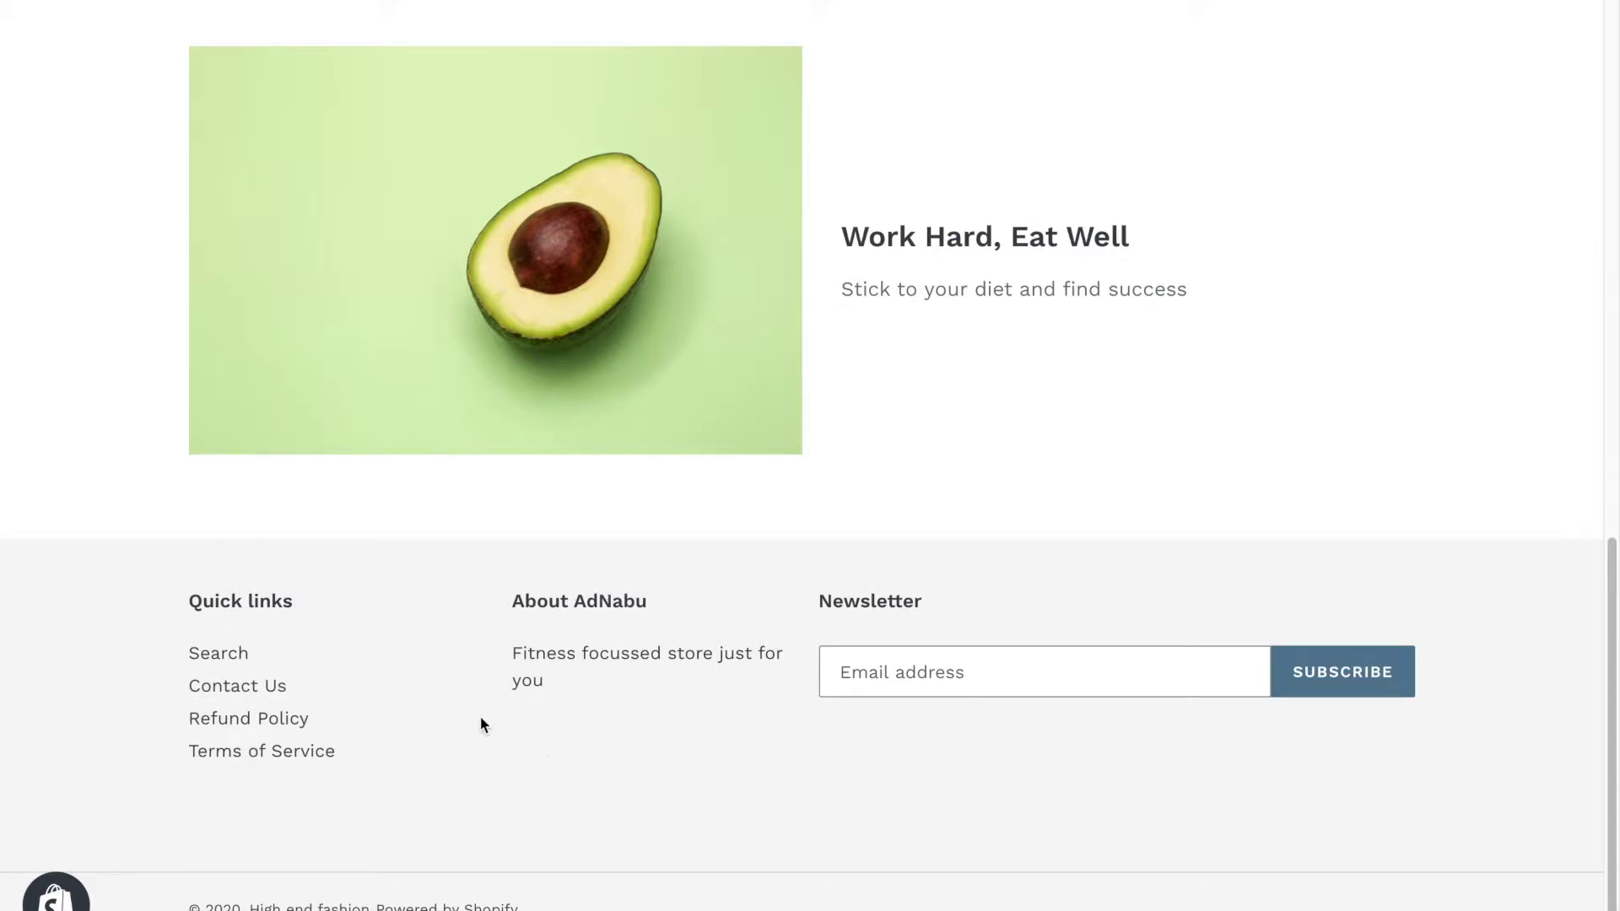
click(264, 684)
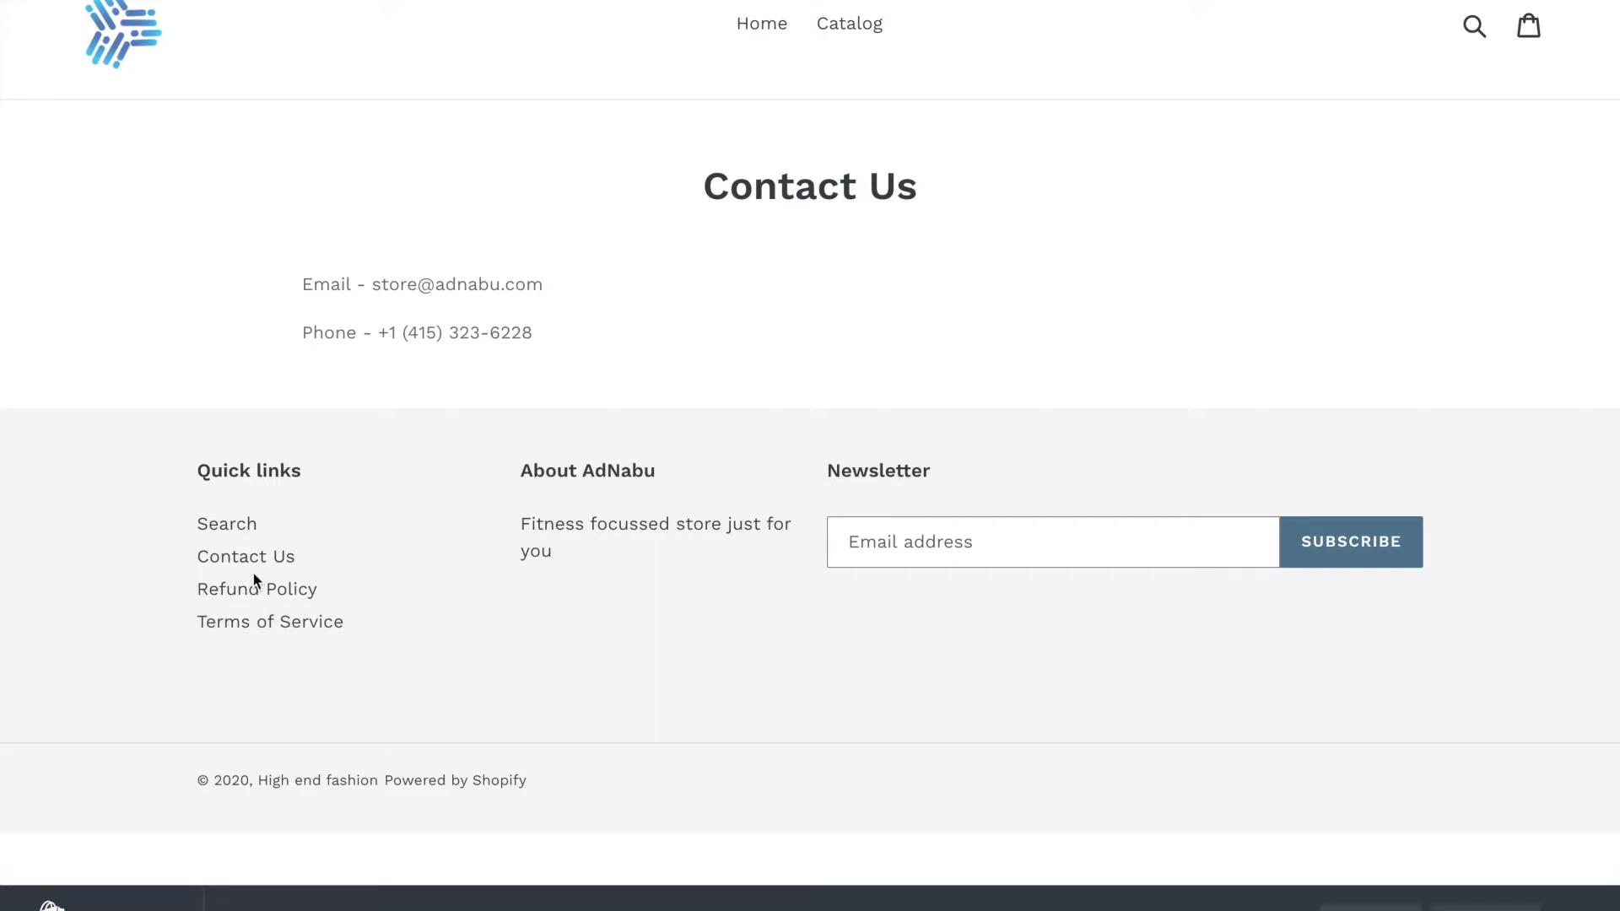
- Open the Refund policy page and read its returns, refunds and exchanges sections
click(282, 586)
scroll(502, 557, down, 15)
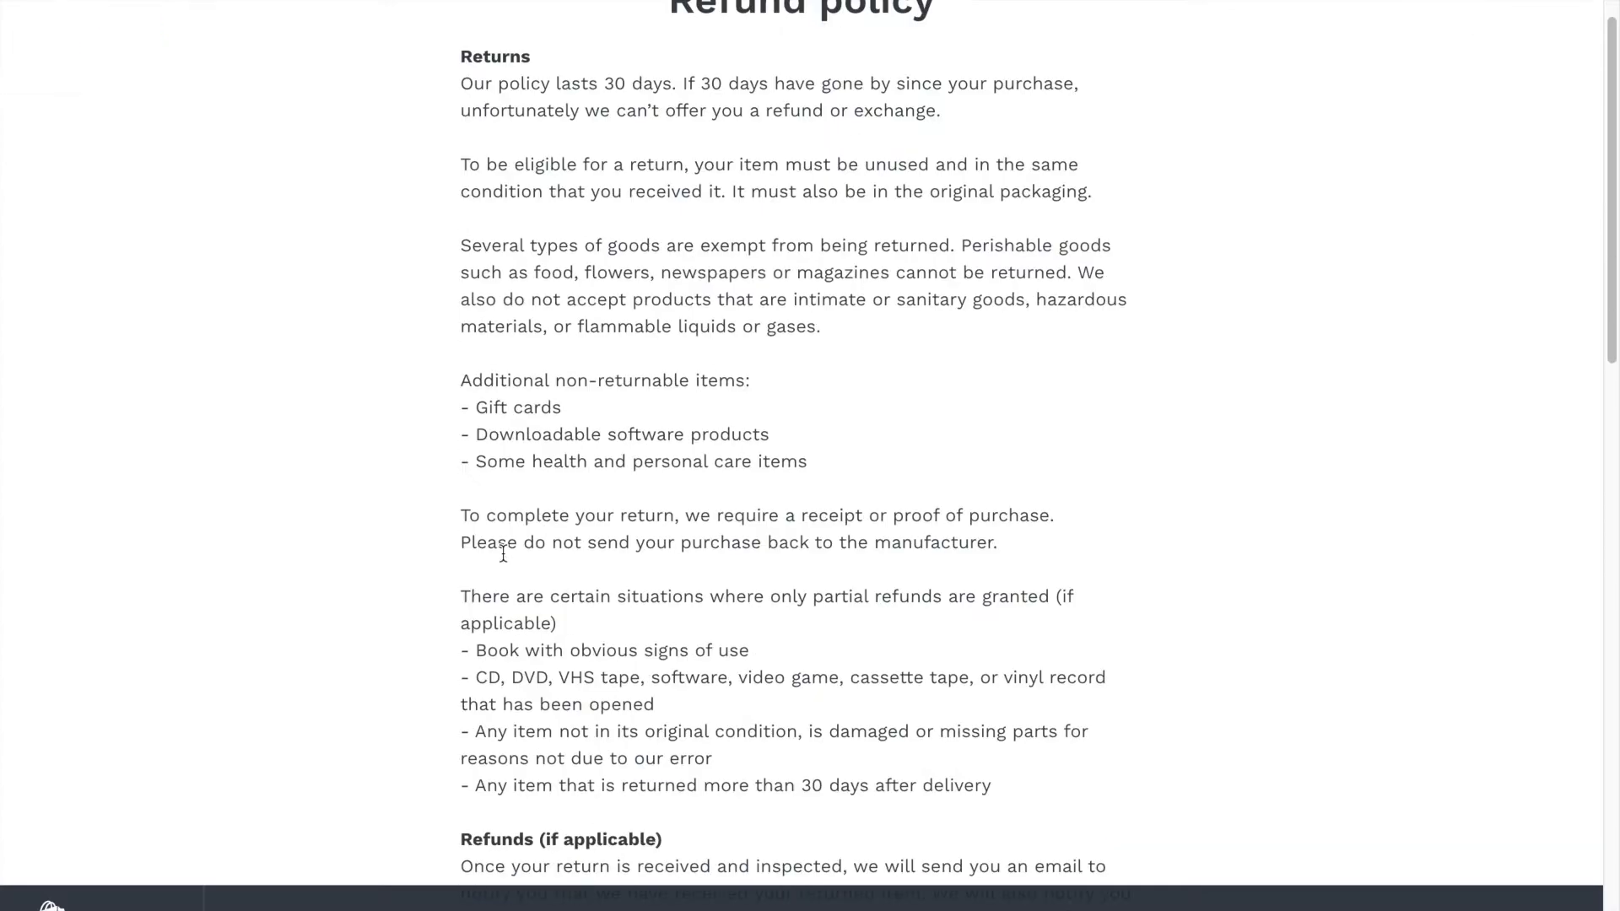
scroll(475, 380, up, 10)
scroll(474, 380, up, 5)
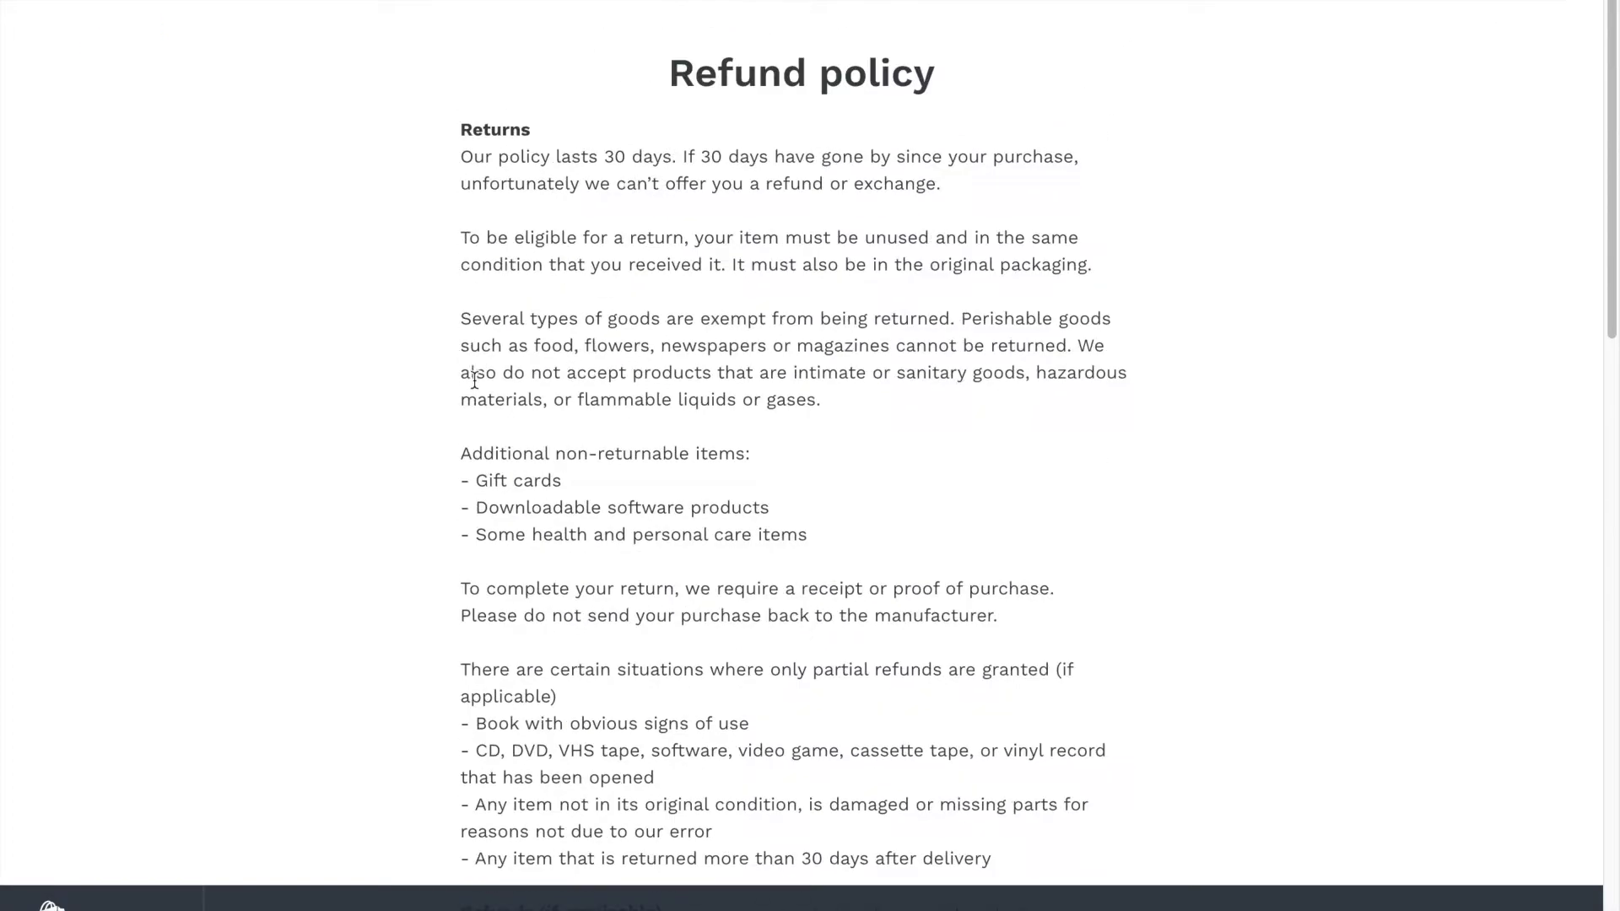
scroll(488, 405, down, 15)
scroll(527, 478, up, 10)
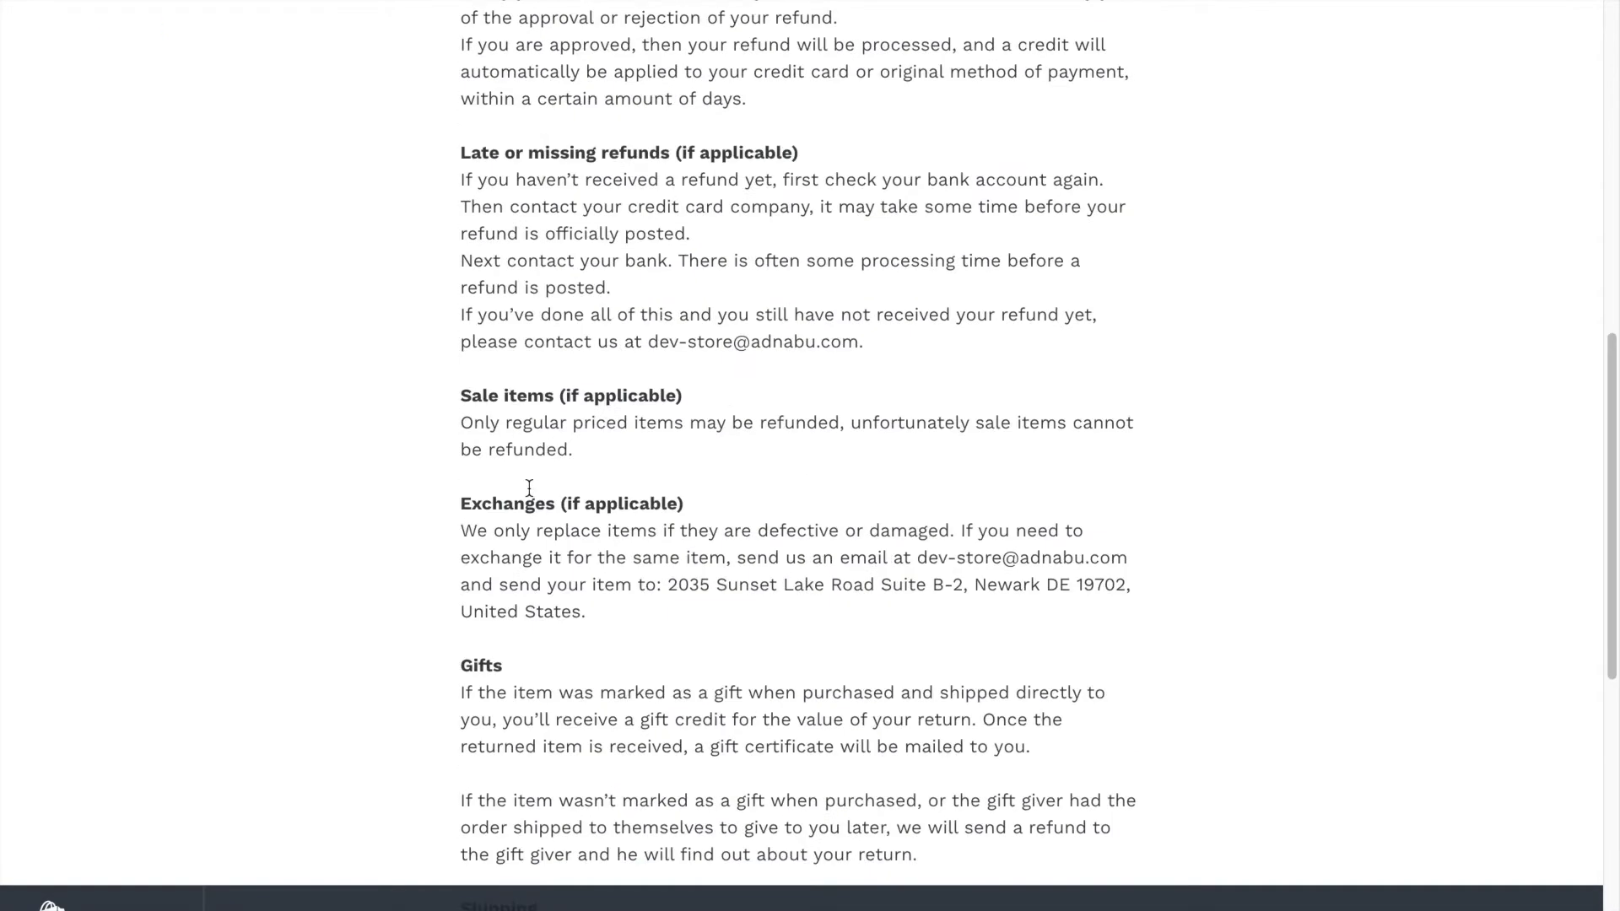
scroll(540, 477, up, 7)
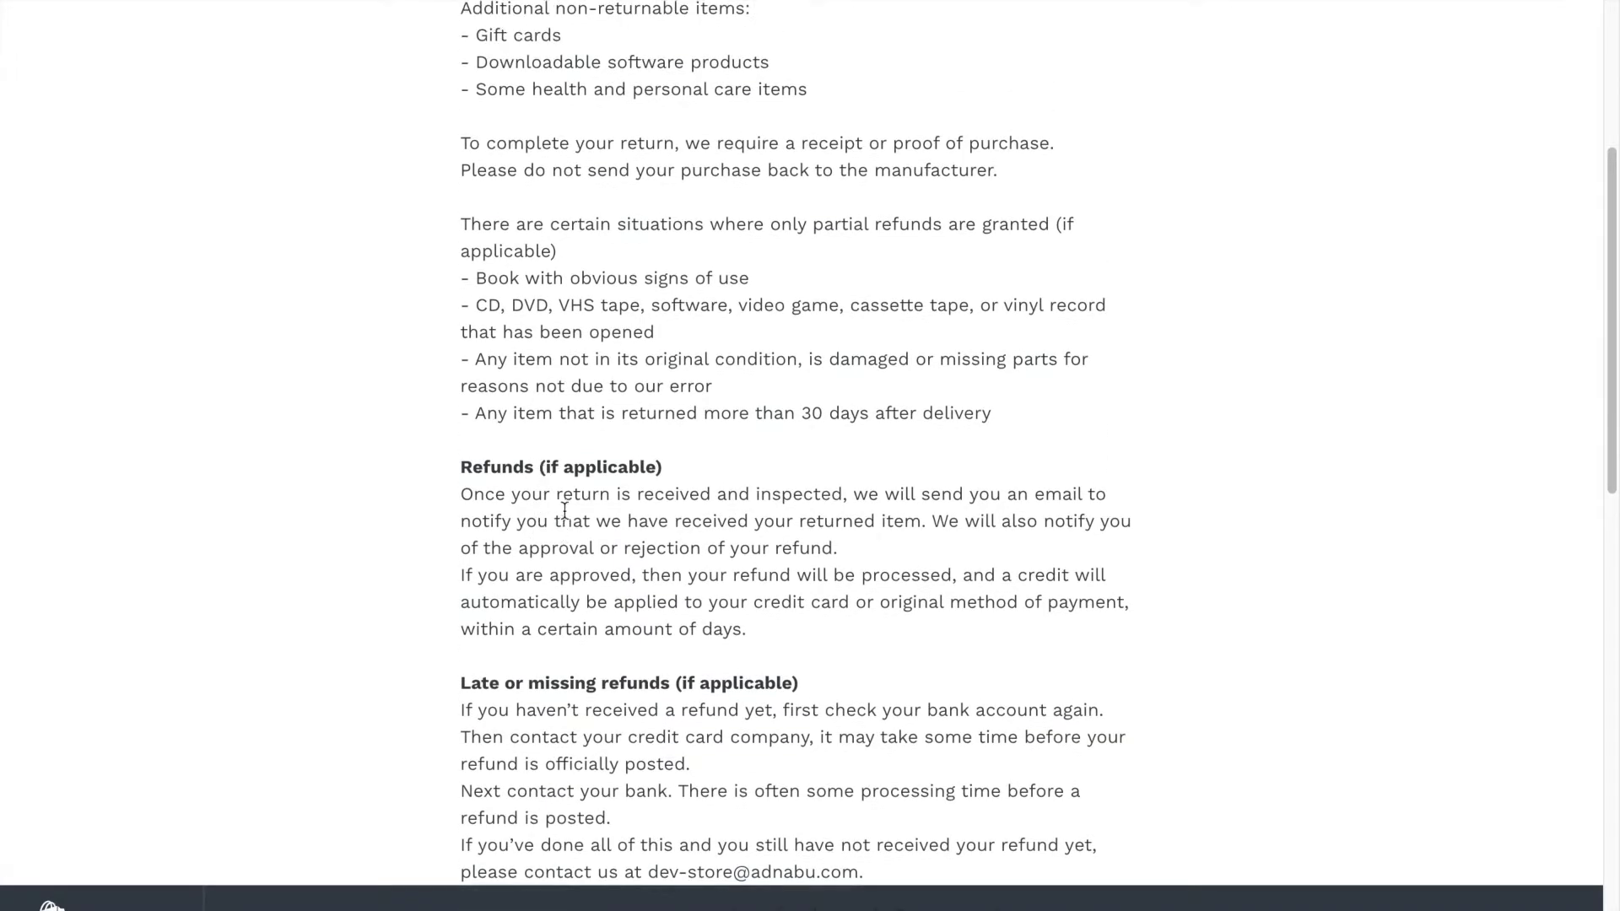
- Scroll down to the footer and open the Terms of service page
scroll(568, 506, down, 12)
scroll(568, 506, down, 10)
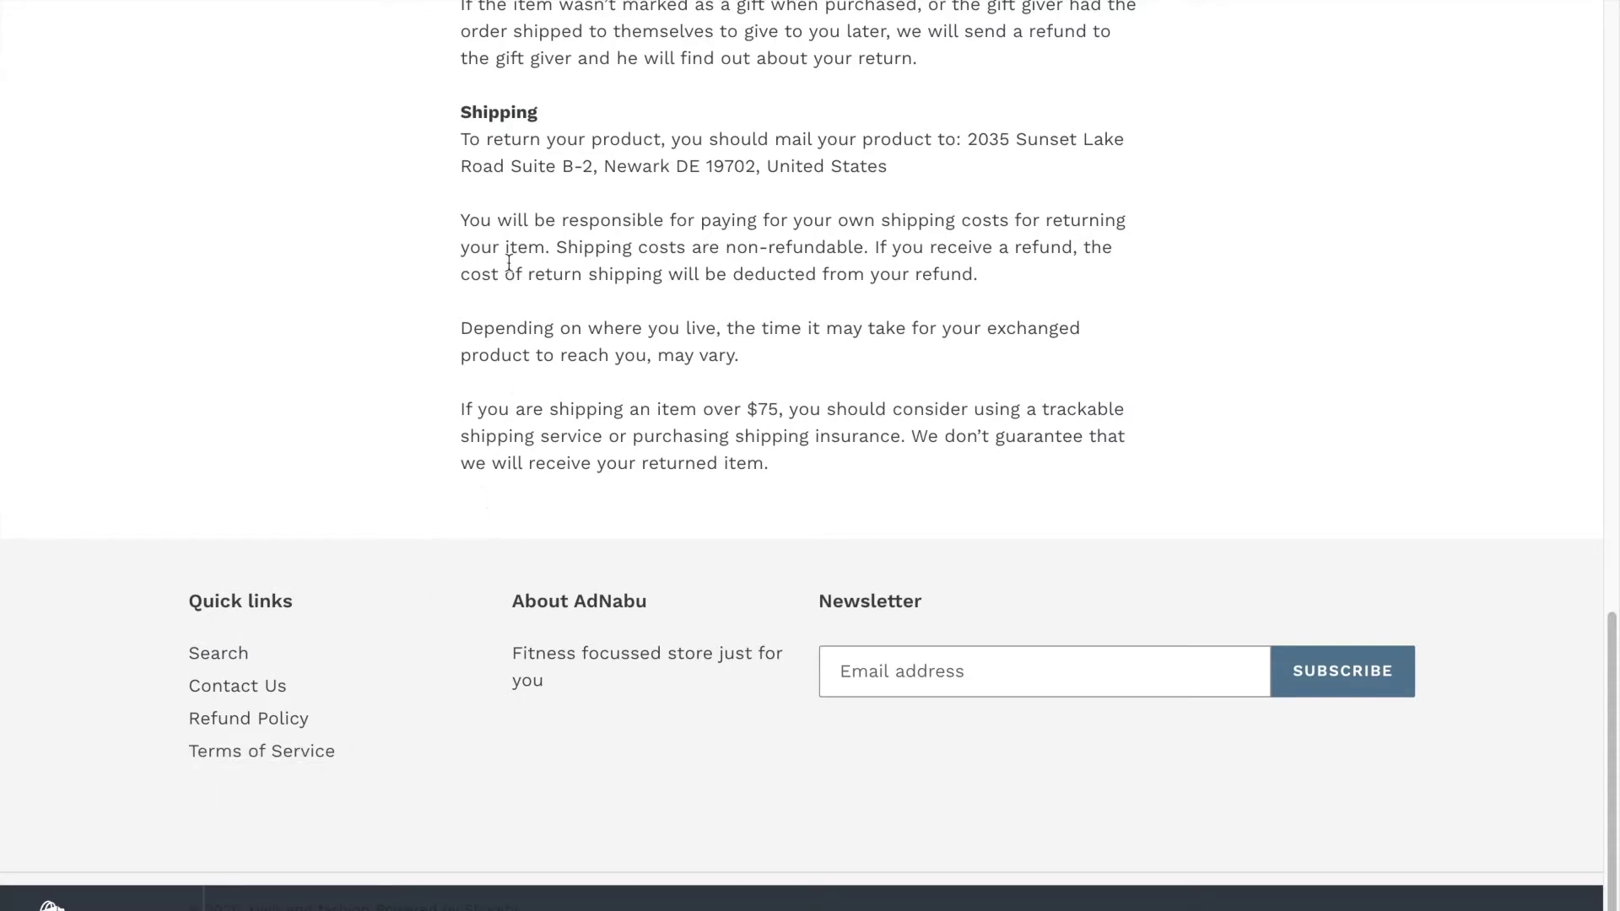
scroll(536, 245, up, 20)
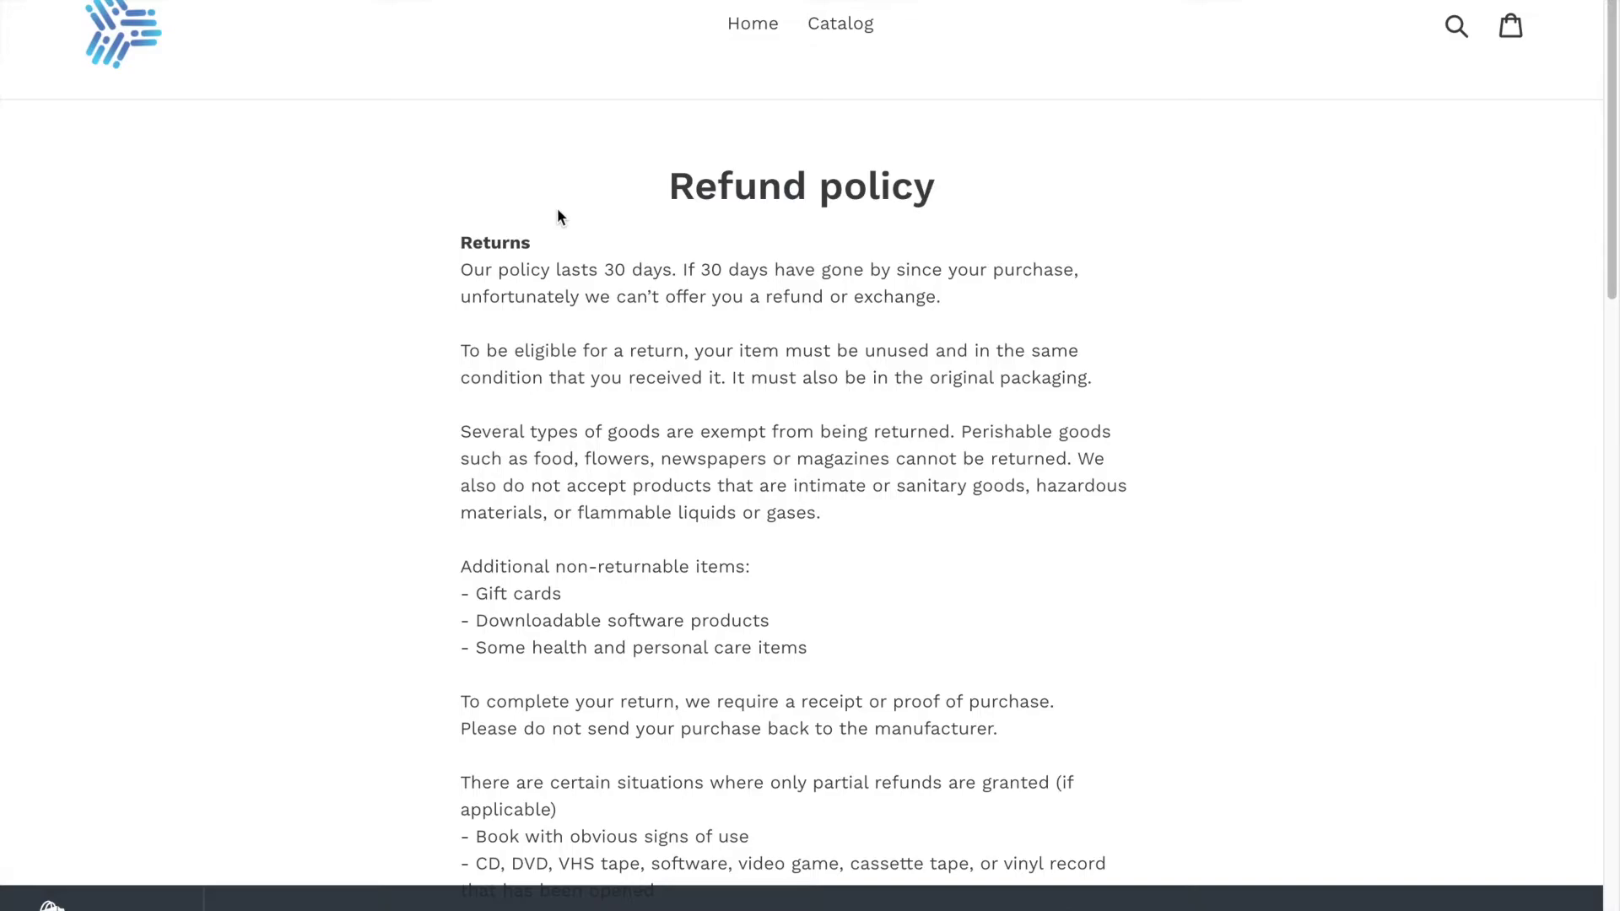
scroll(556, 218, down, 20)
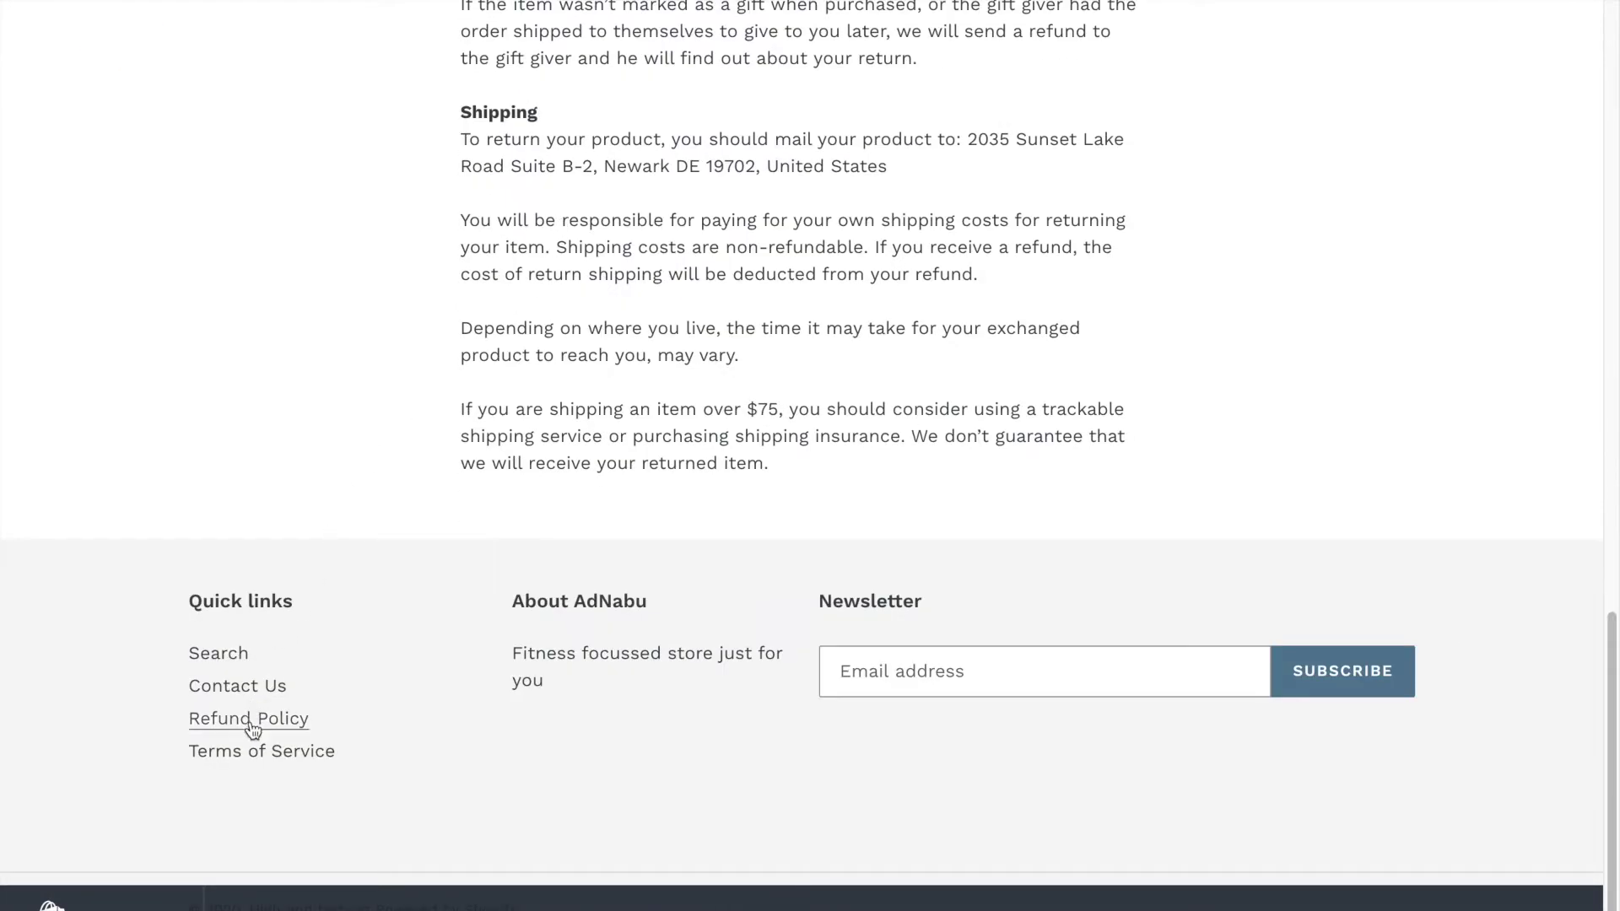
click(251, 750)
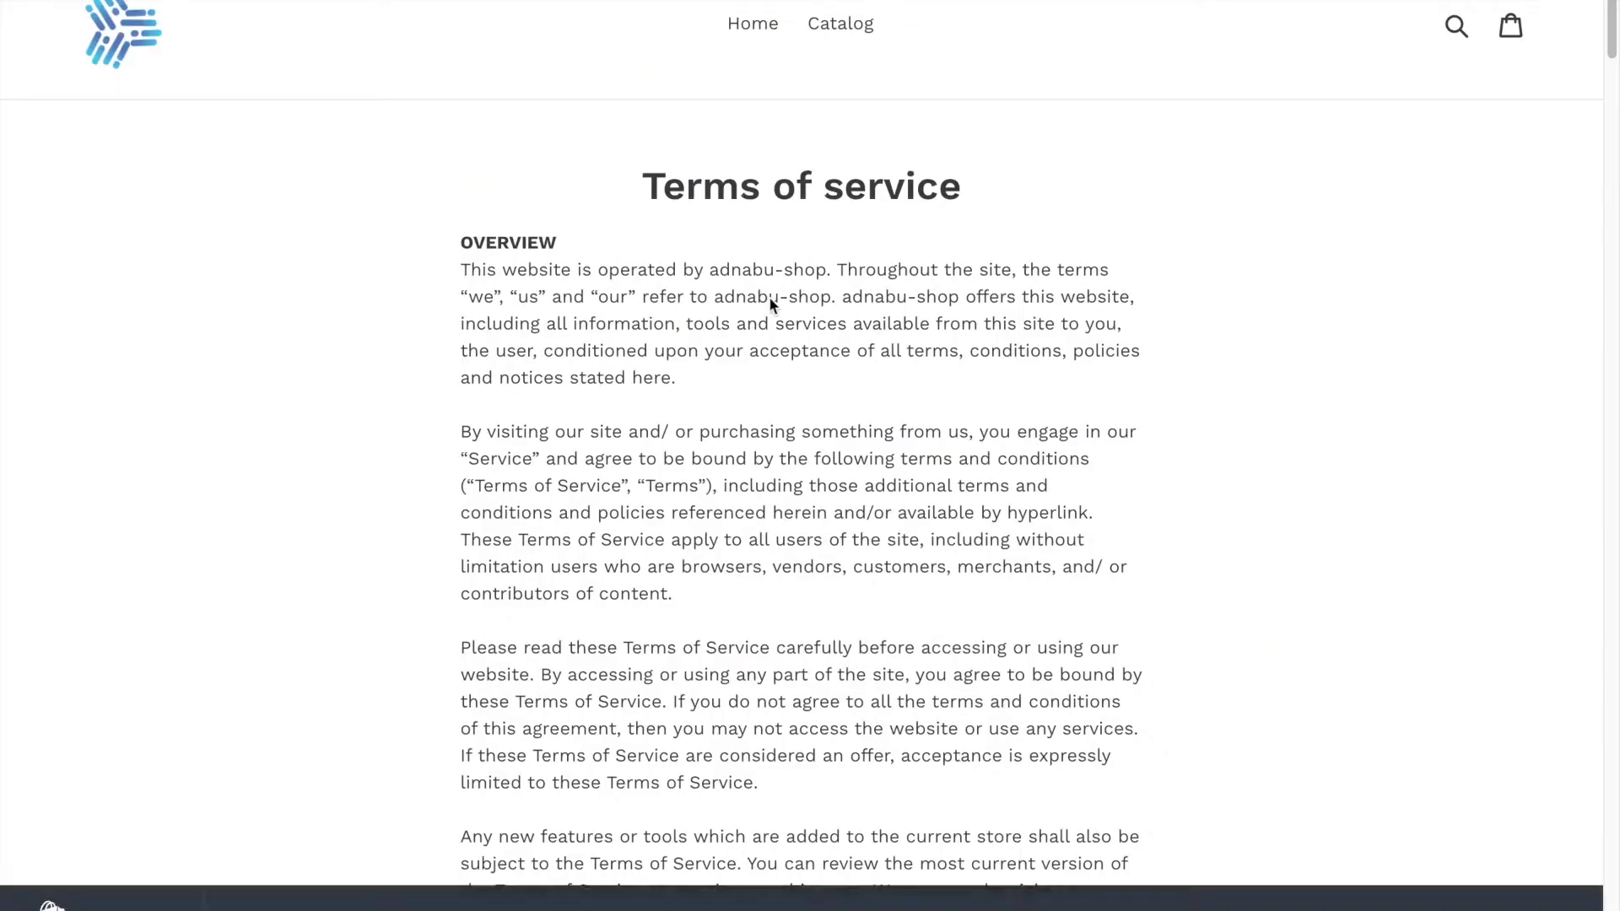
- Scroll down through the Terms of service sections
scroll(769, 300, down, 20)
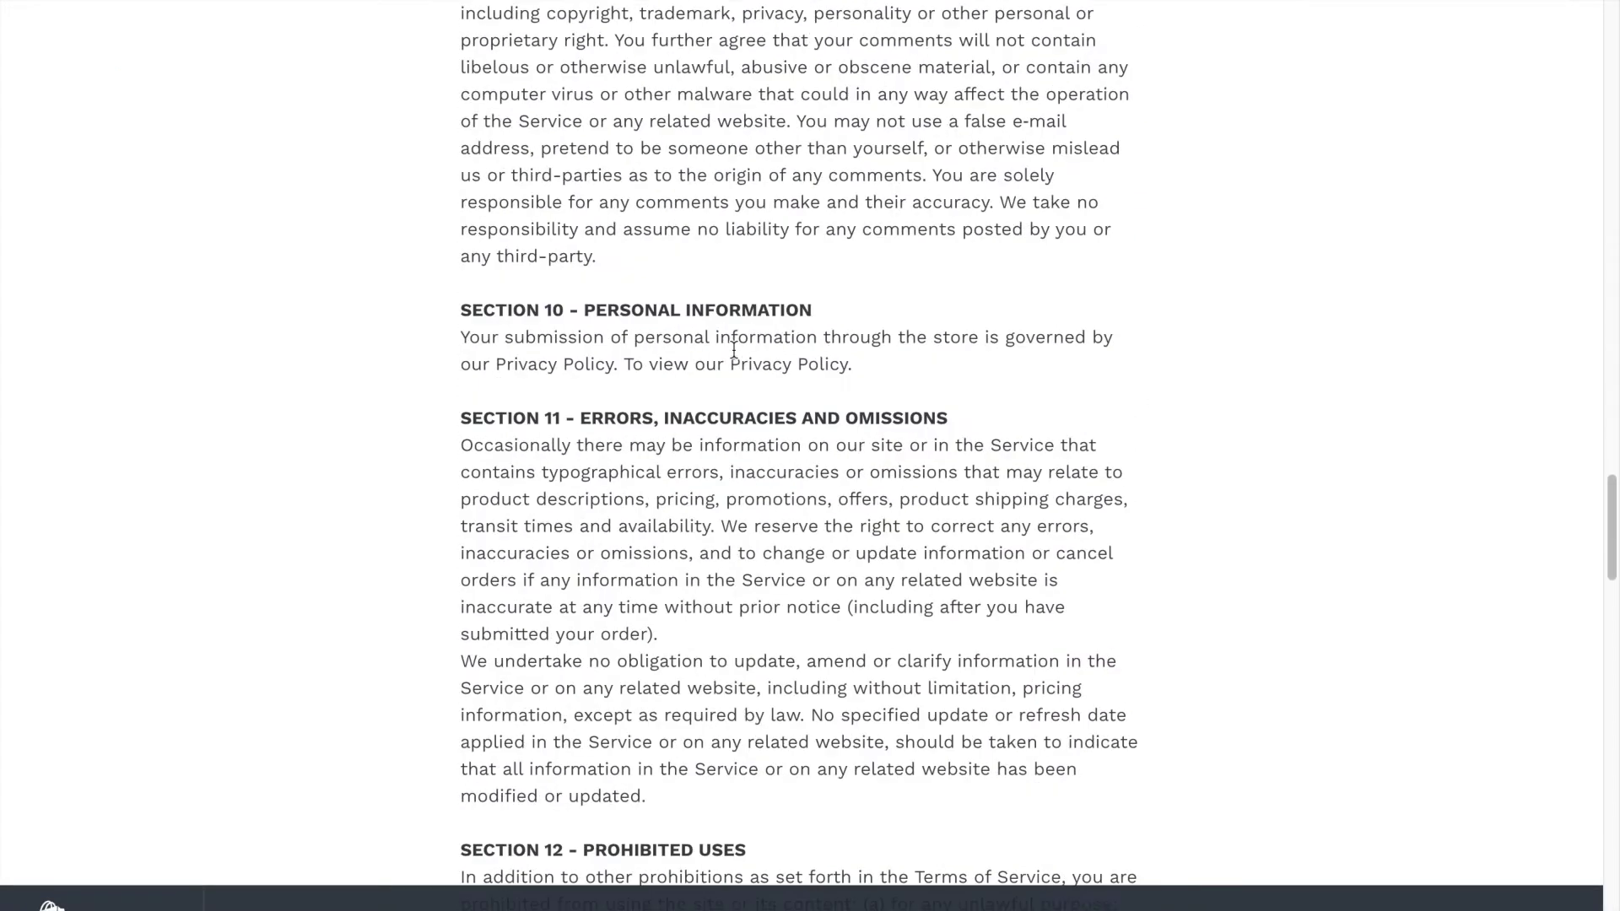
scroll(733, 349, down, 20)
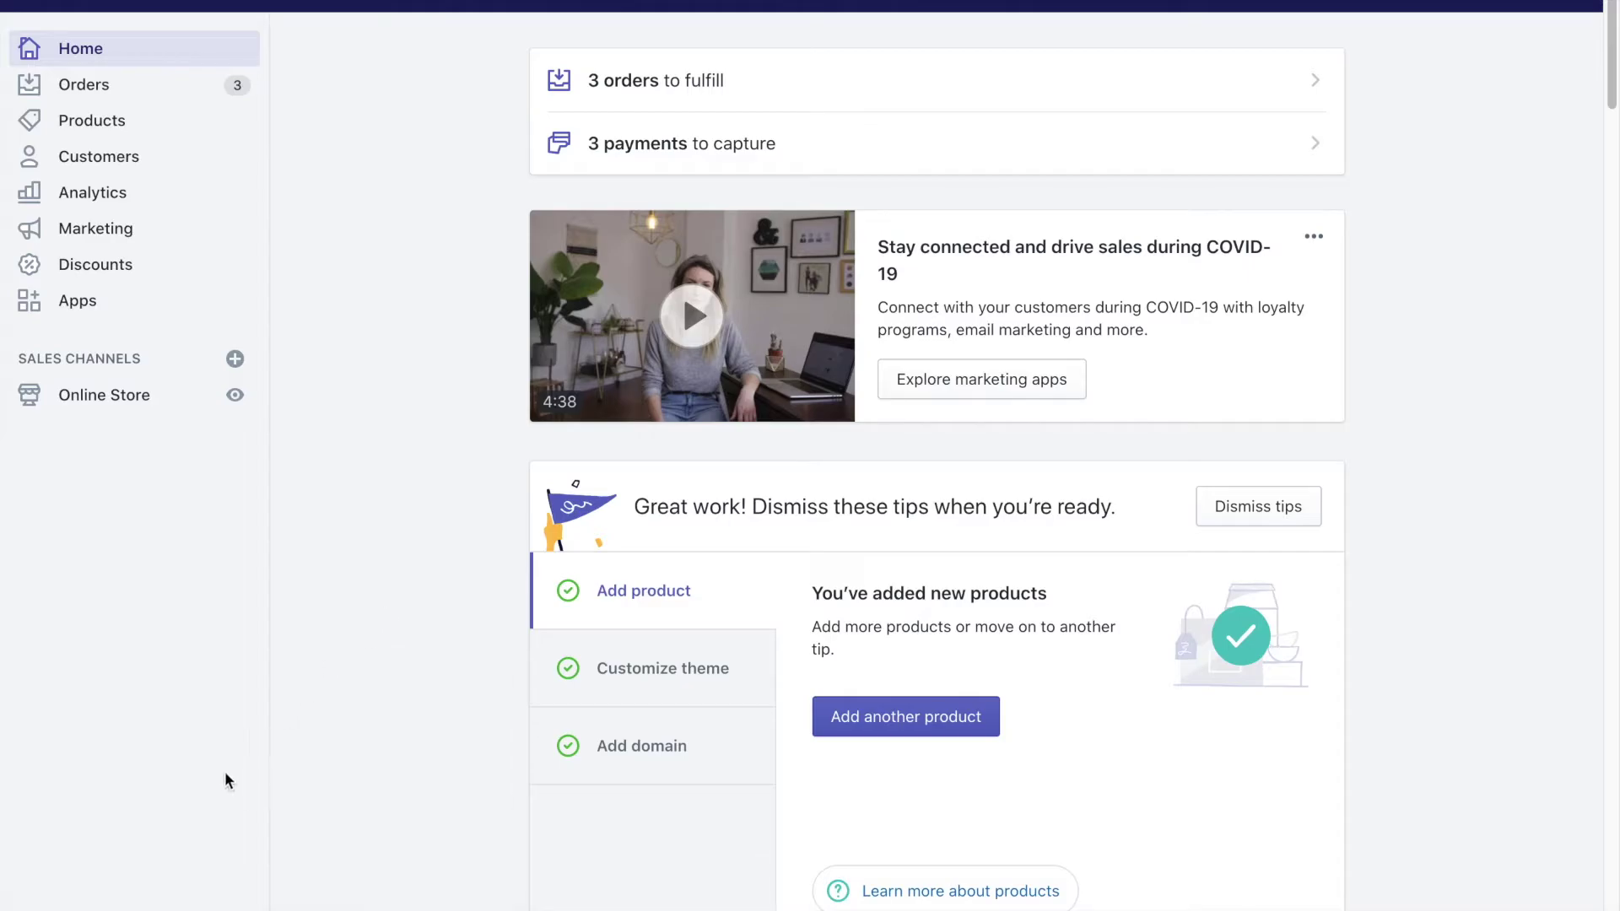
- Go to Settings > Legal and look over the policy editors
click(76, 909)
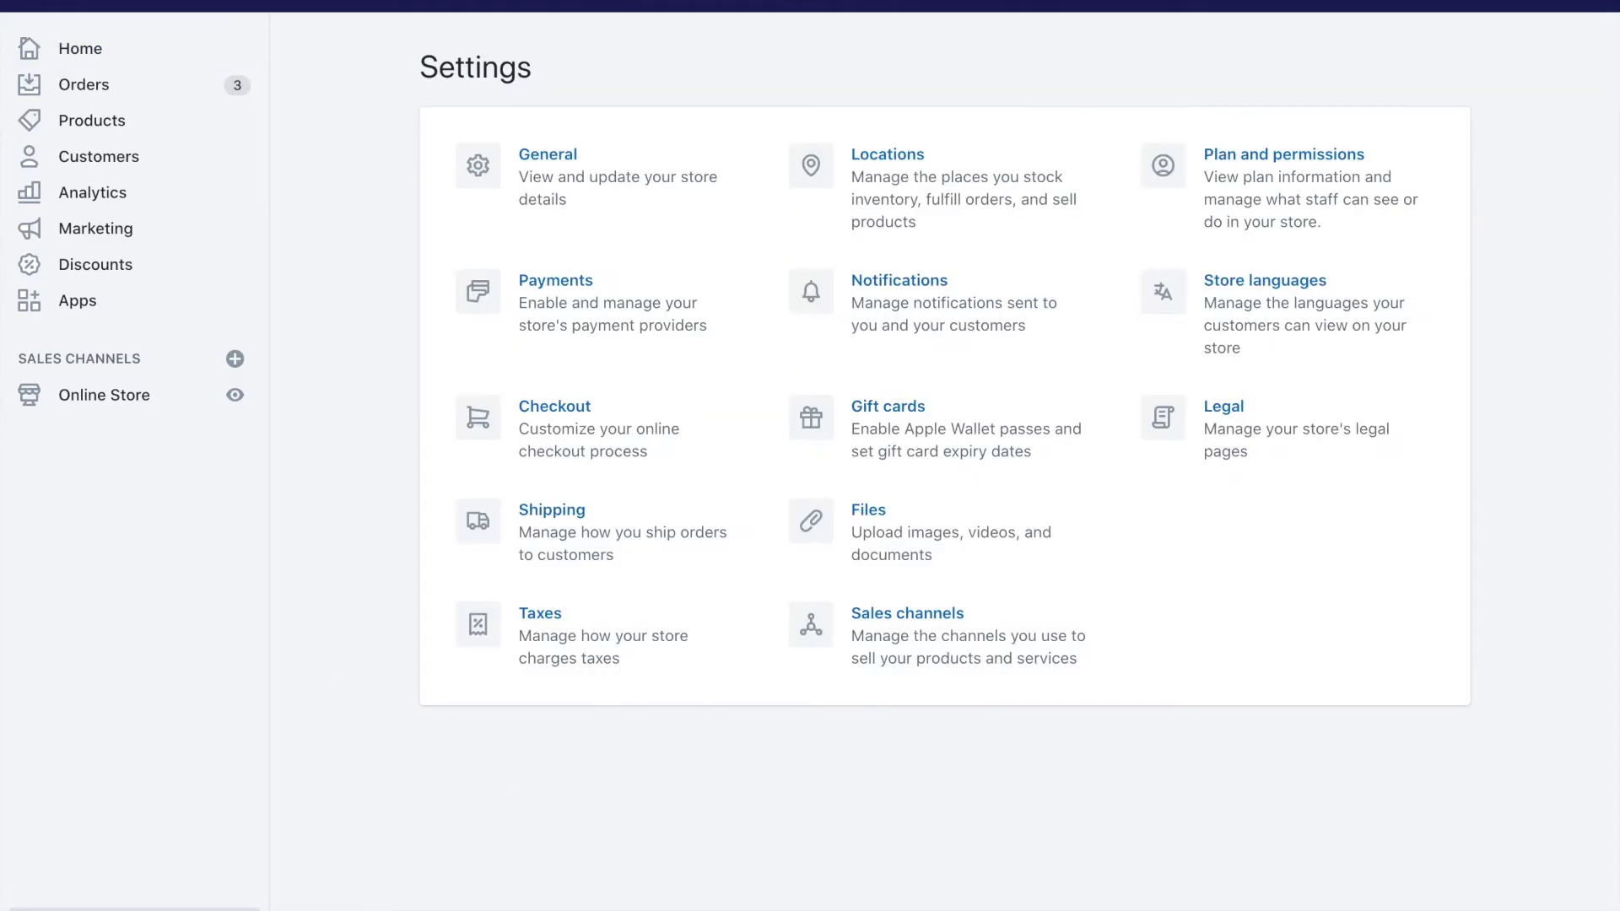
click(1202, 418)
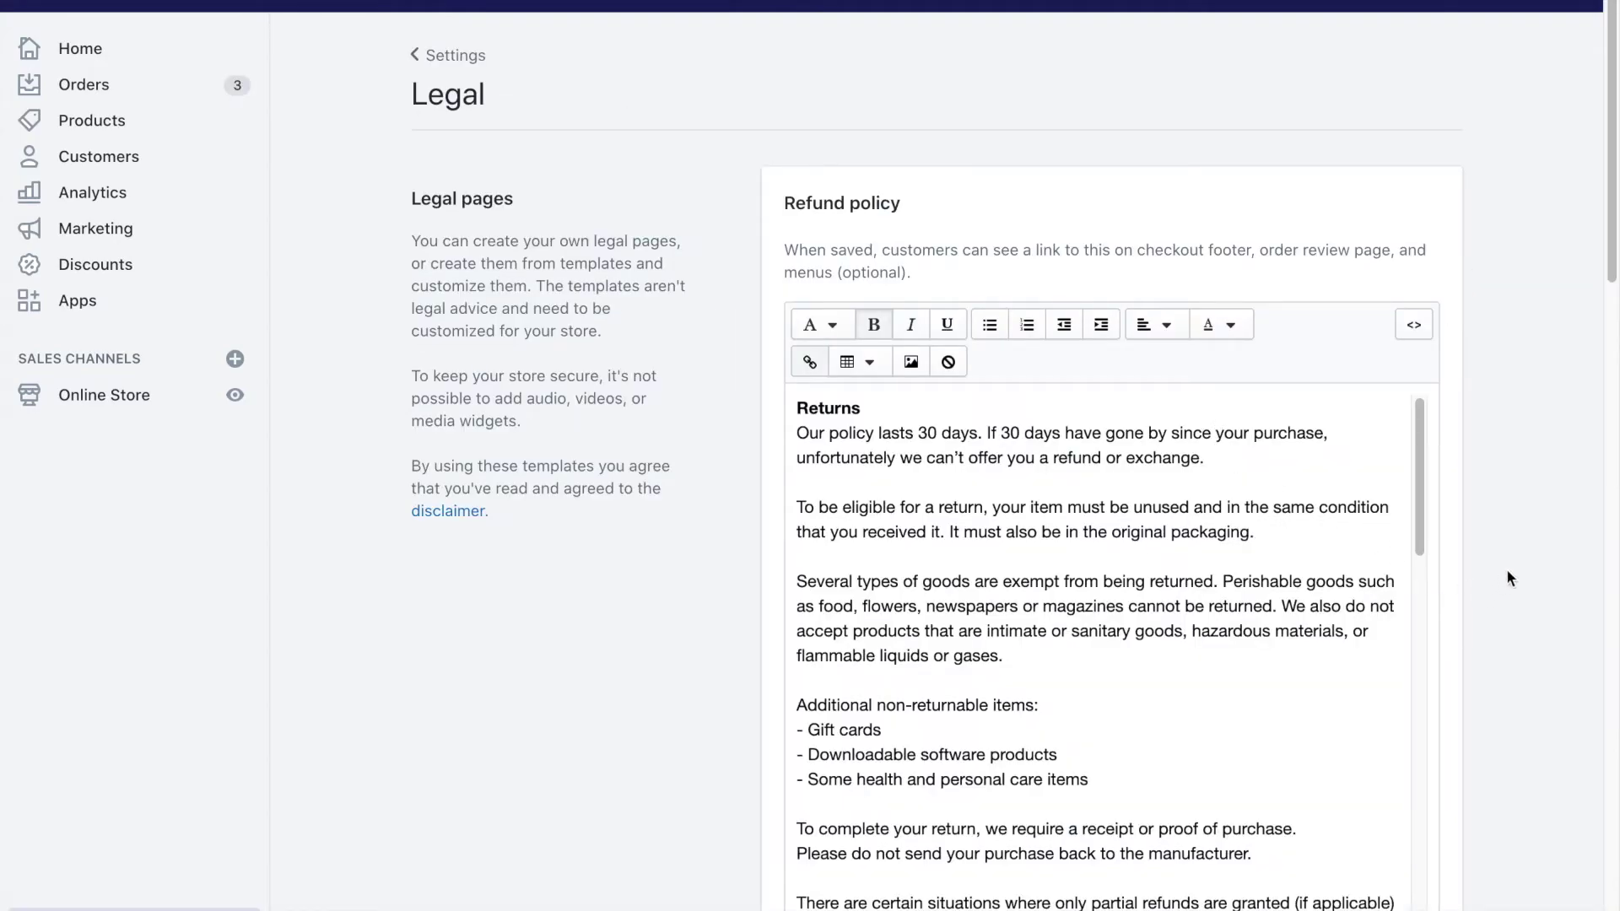
scroll(1506, 566, down, 4)
scroll(1508, 568, up, 4)
scroll(1522, 531, down, 14)
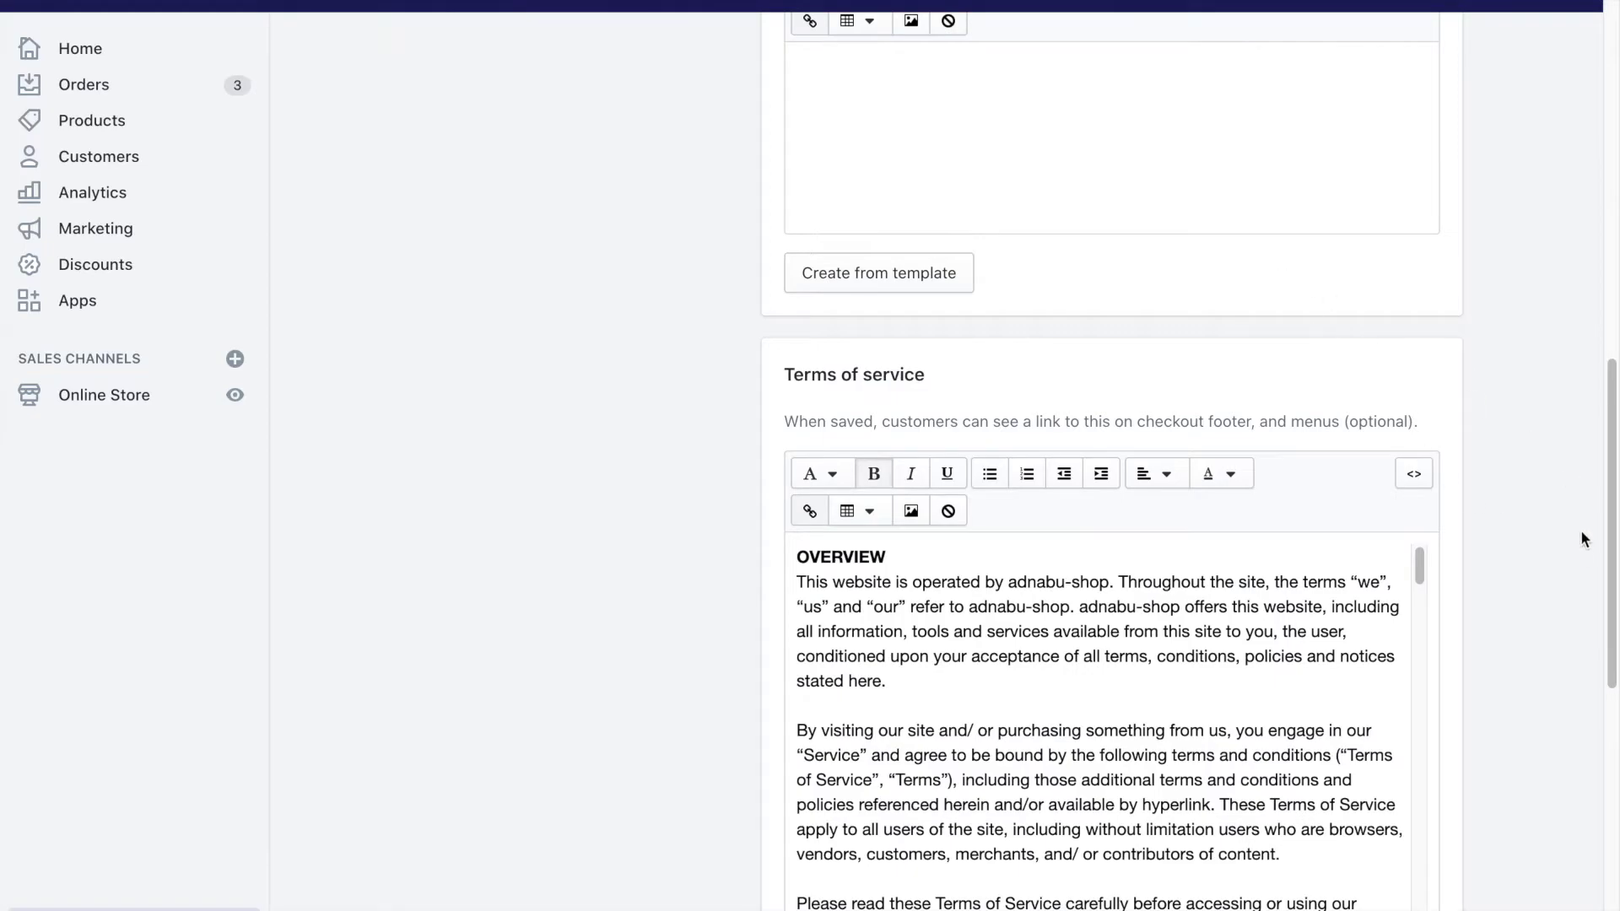
- Scroll through the refund, privacy, terms and shipping editors and fill the Privacy policy from its template
scroll(1577, 548, down, 8)
scroll(1571, 569, down, 2)
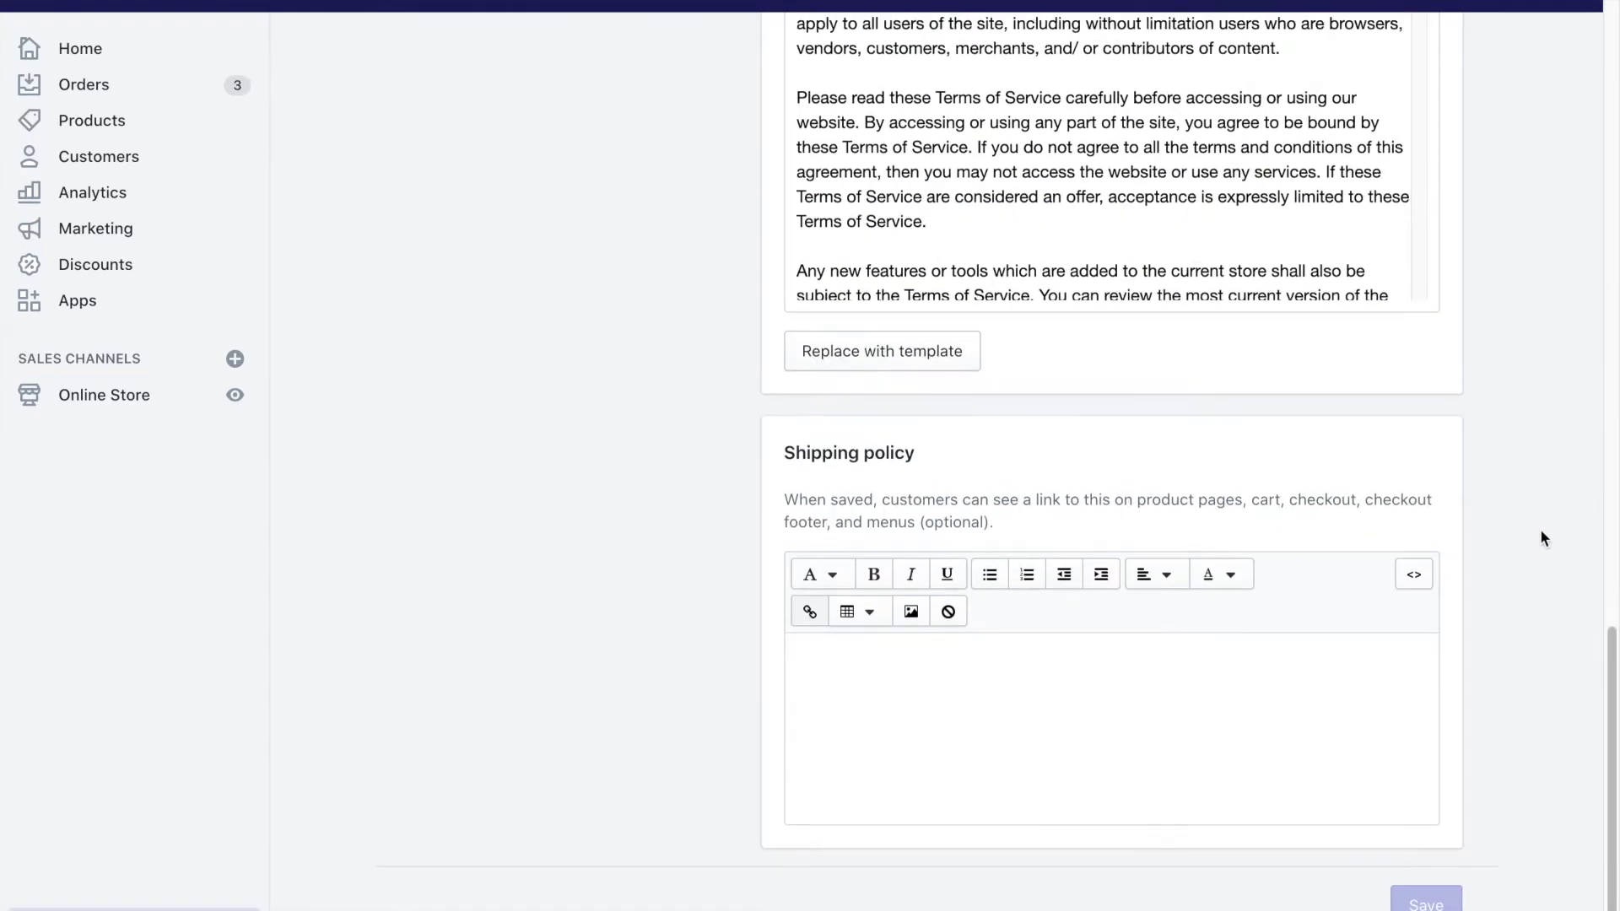
scroll(1540, 528, up, 20)
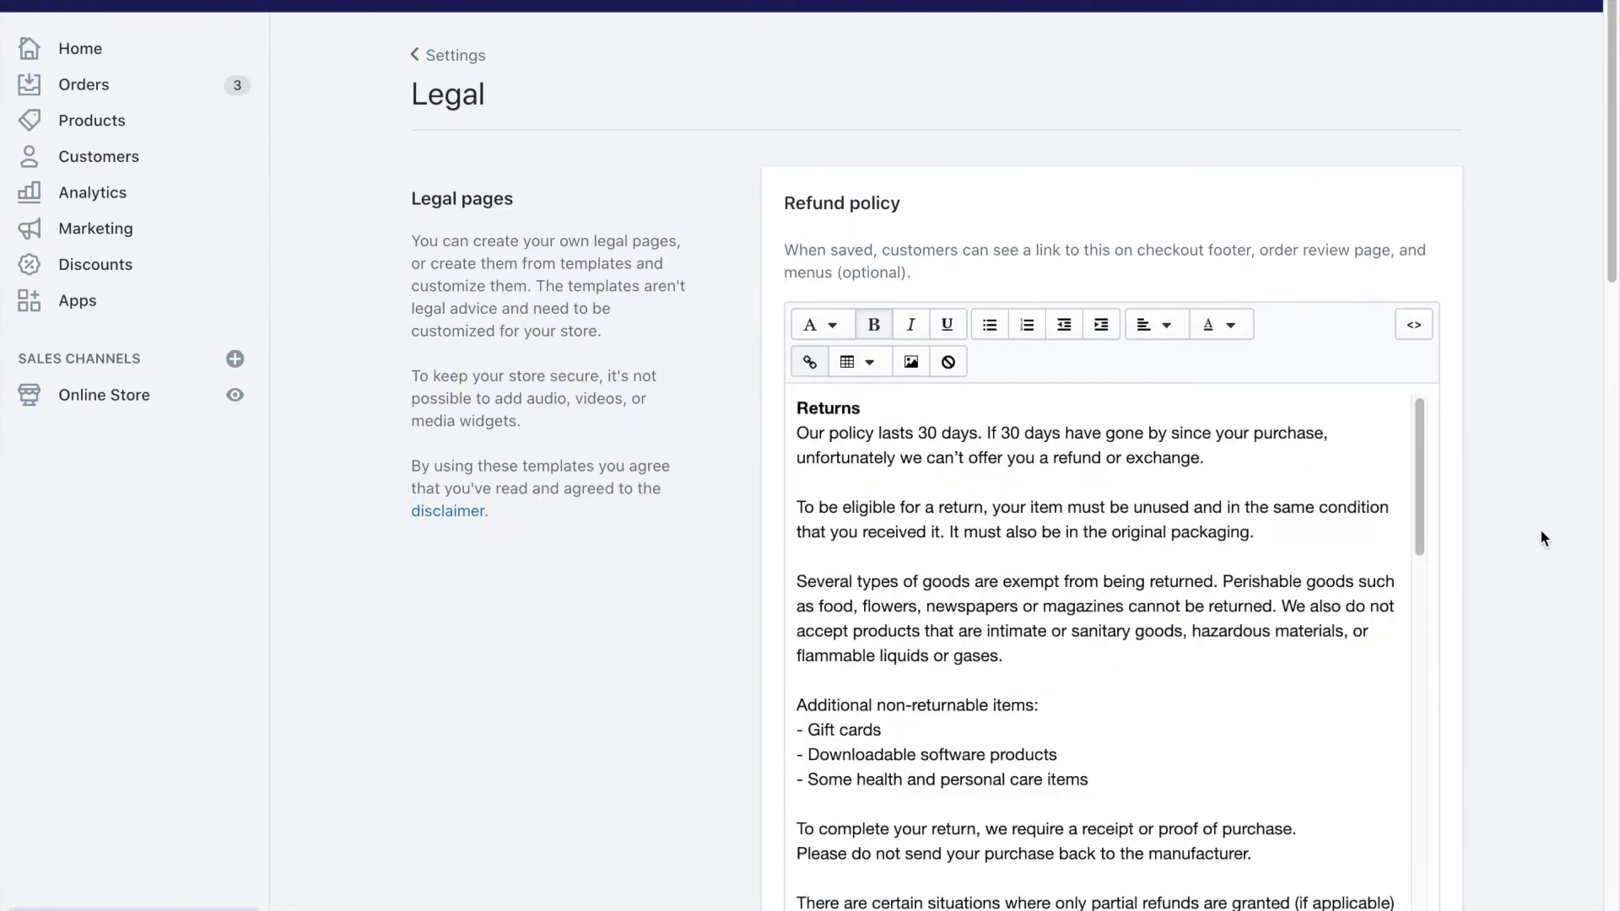
scroll(1541, 528, down, 12)
scroll(1531, 524, up, 3)
click(853, 664)
- Review the Legal policy editors and save the policy changes
scroll(1165, 621, down, 5)
scroll(1012, 552, up, 4)
scroll(1012, 552, up, 3)
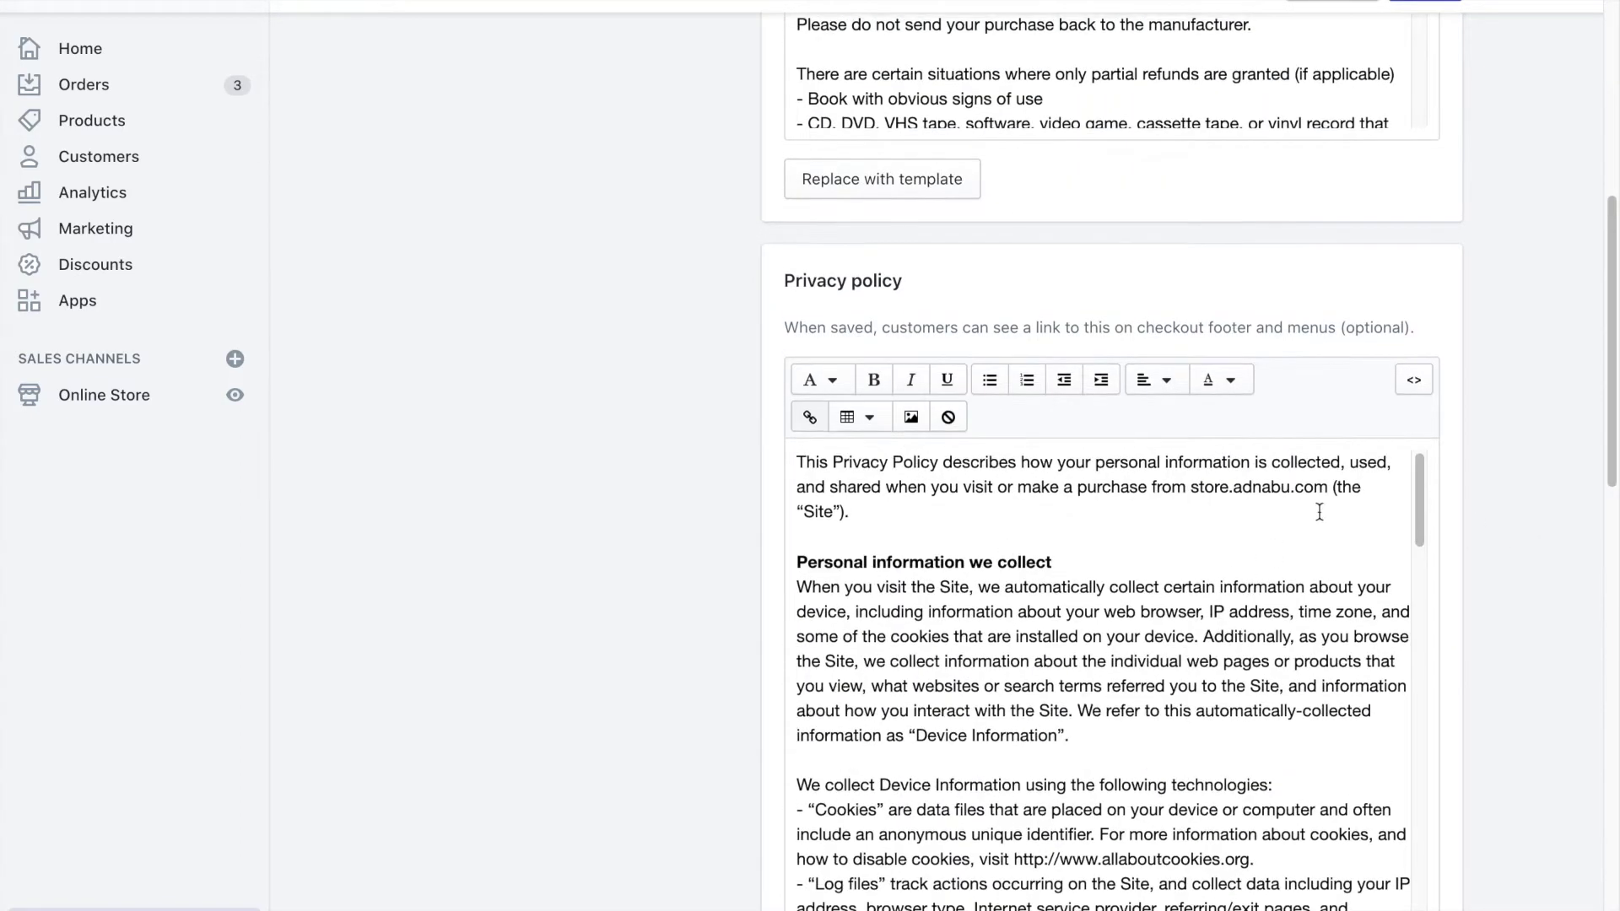
scroll(1177, 648, down, 6)
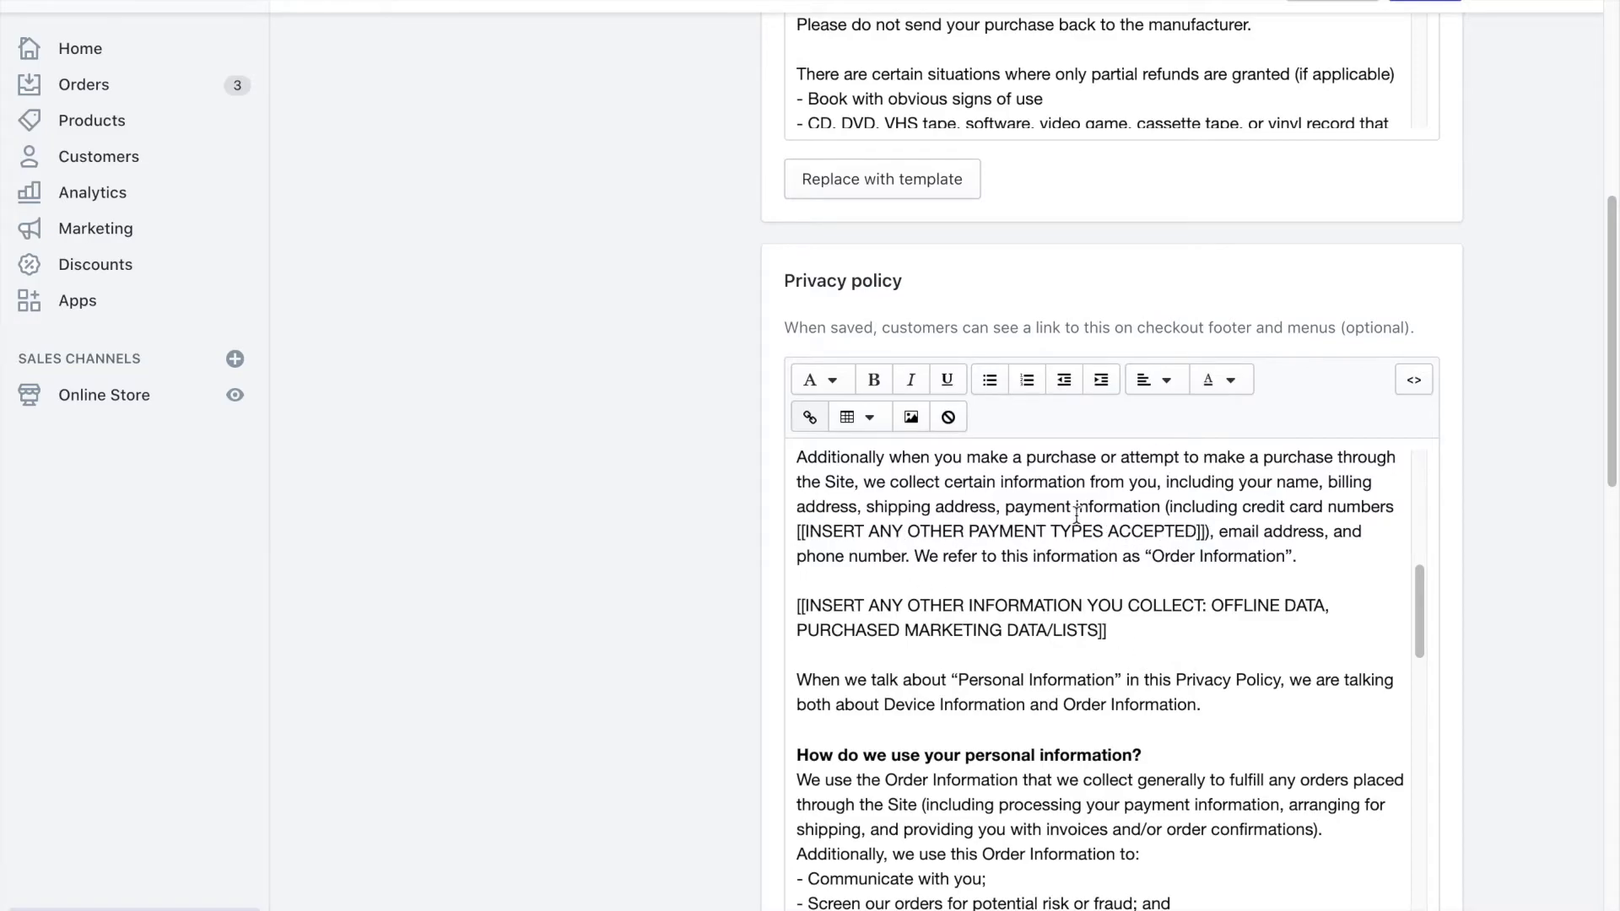
scroll(1377, 647, down, 10)
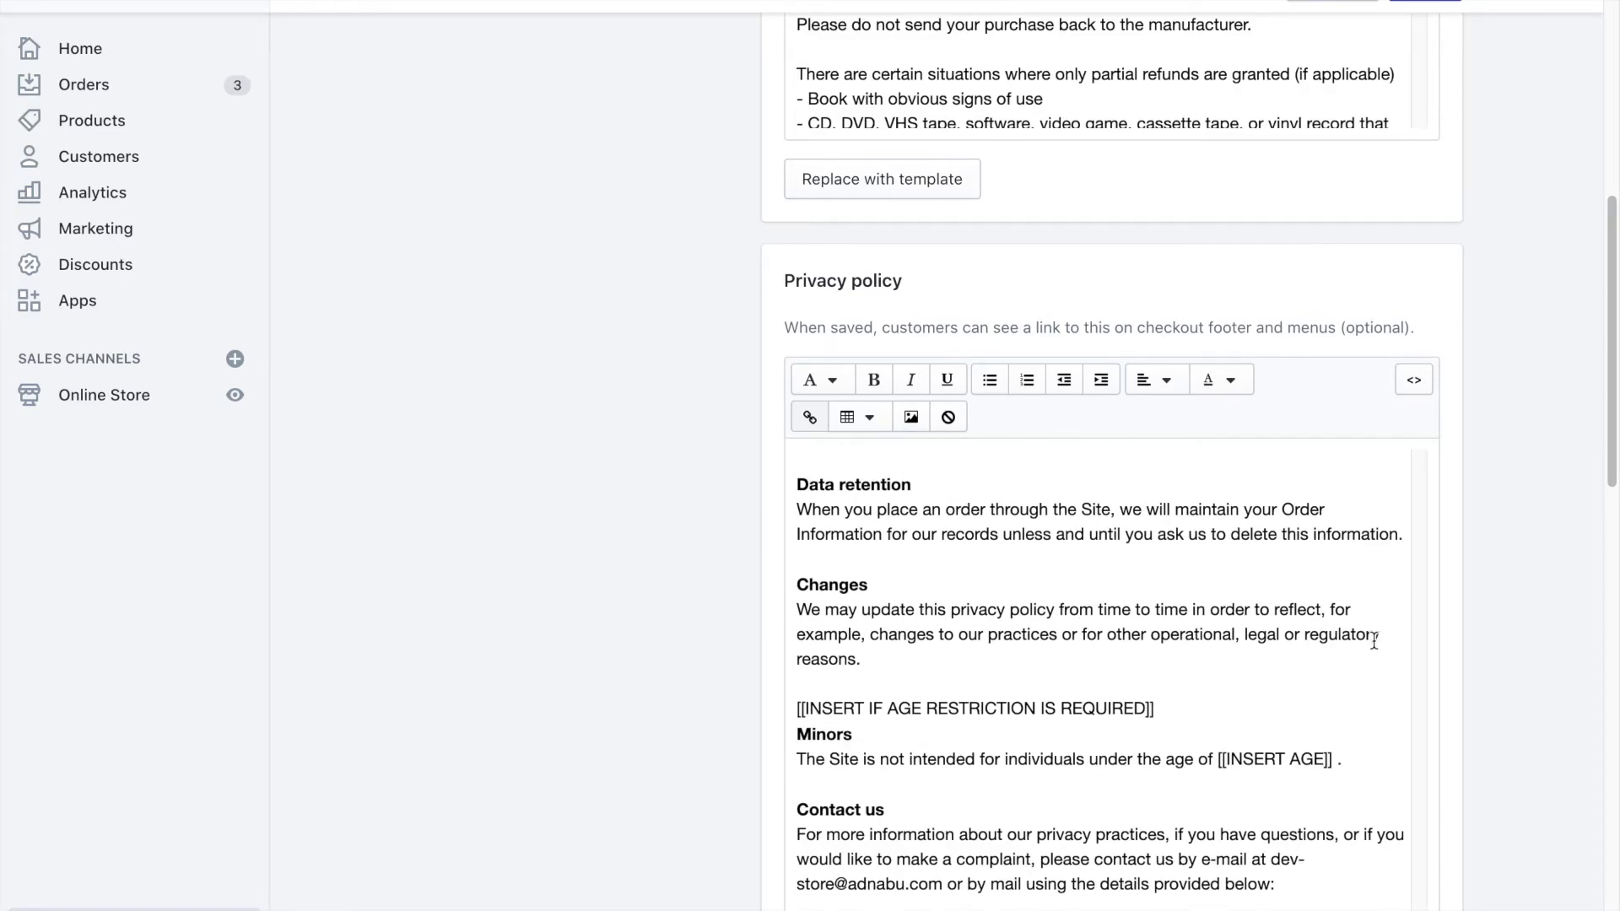
scroll(1371, 641, down, 7)
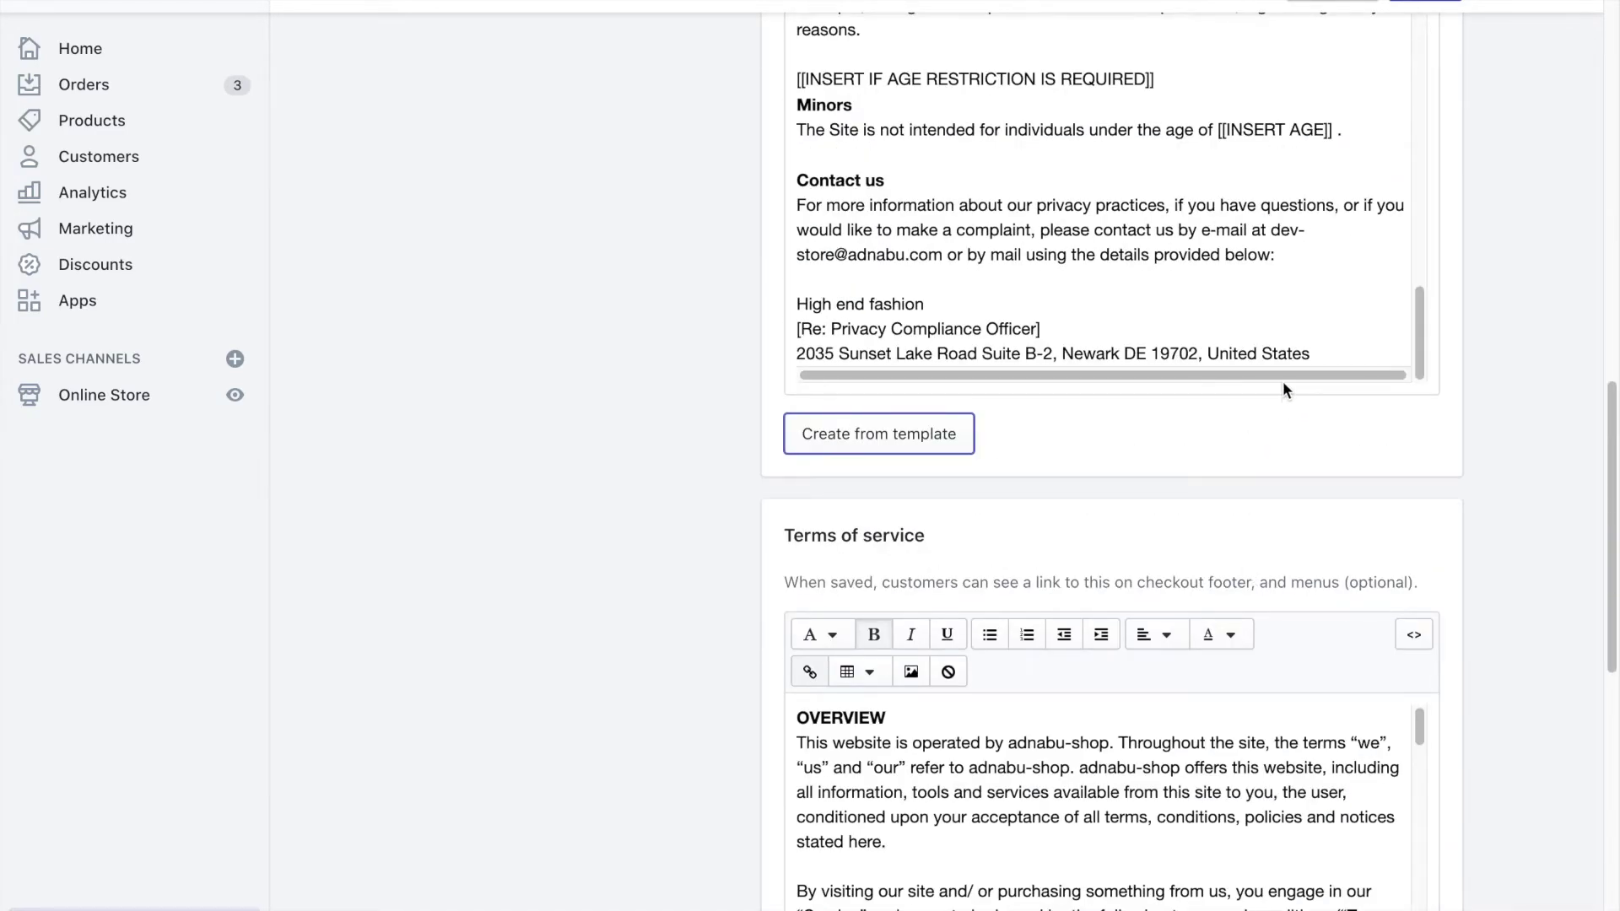
click(1300, 113)
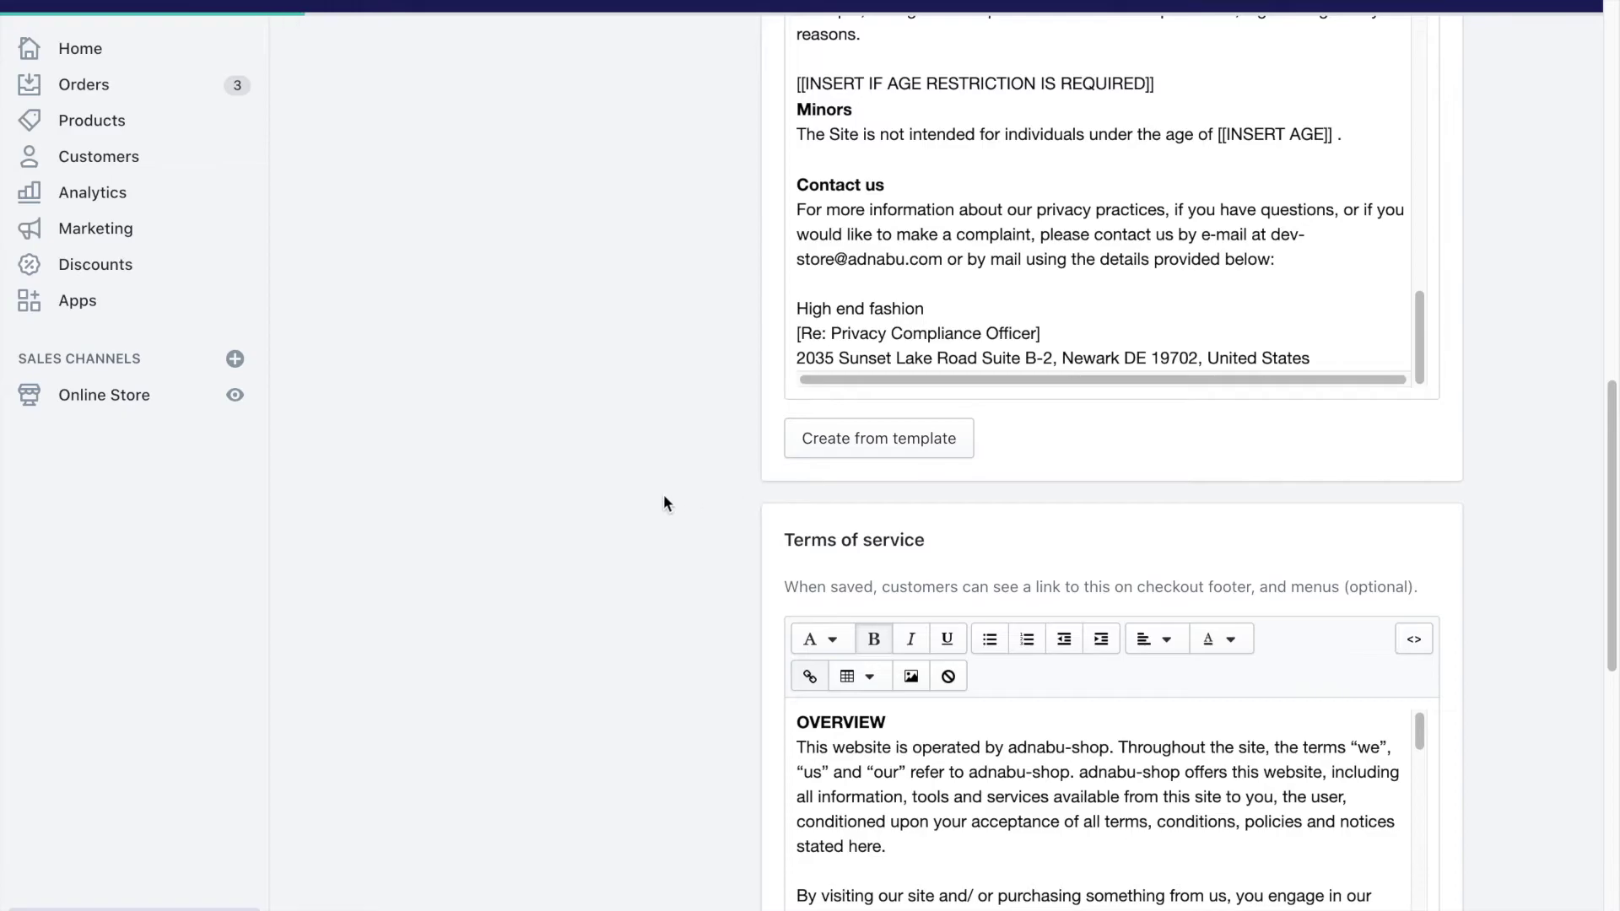
- Scroll back up through the saved policies to check the Refund policy text
scroll(666, 499, up, 10)
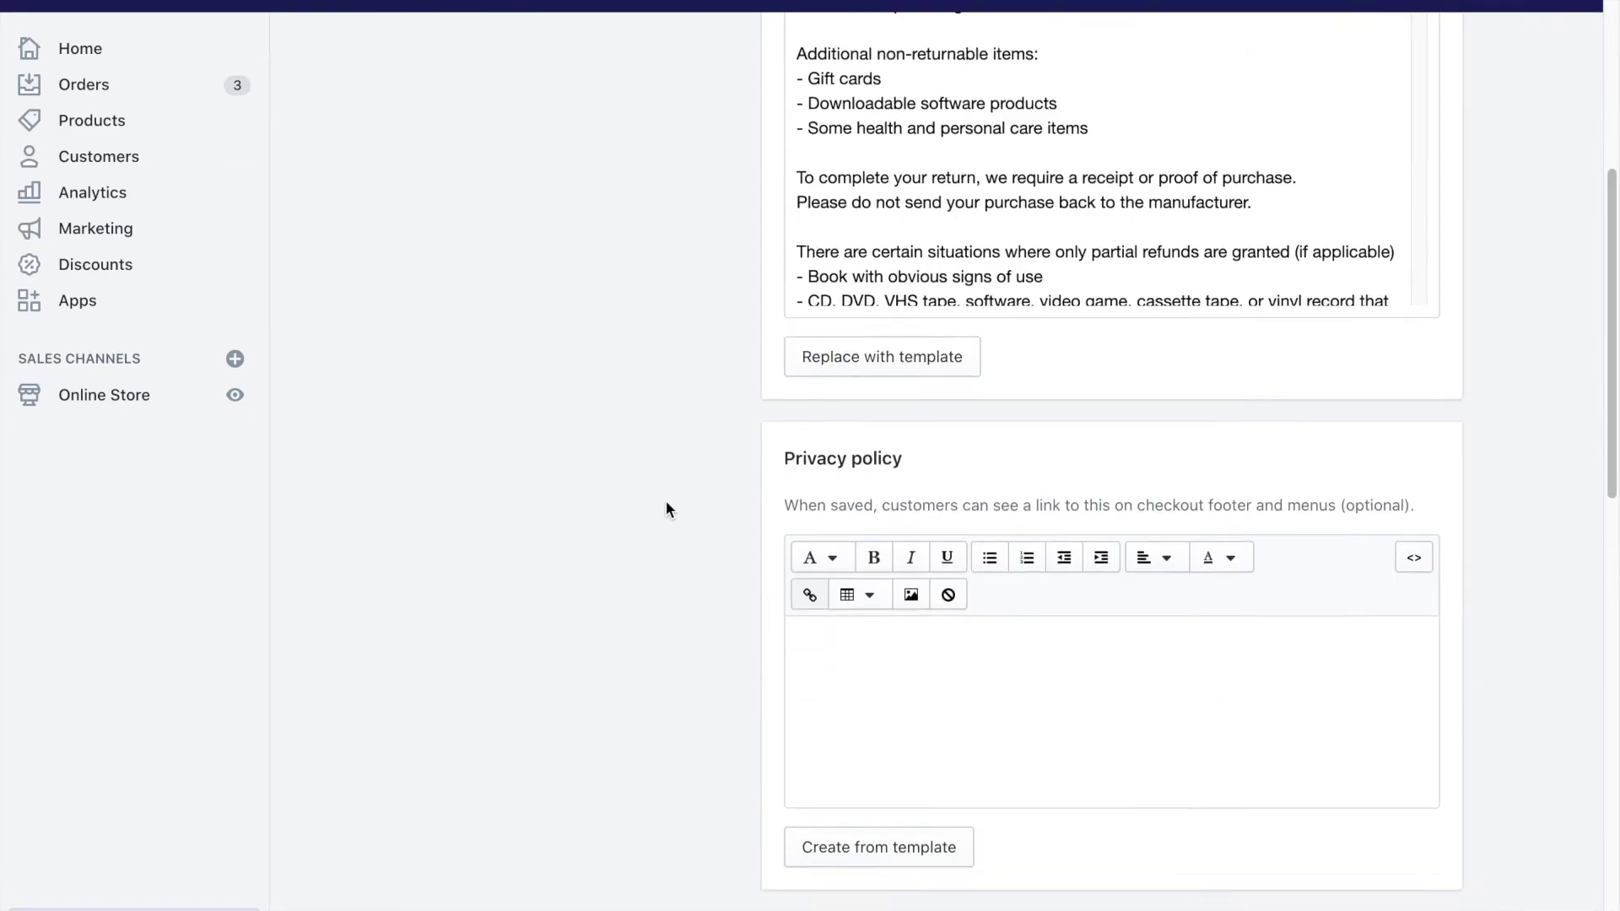
scroll(668, 509, down, 2)
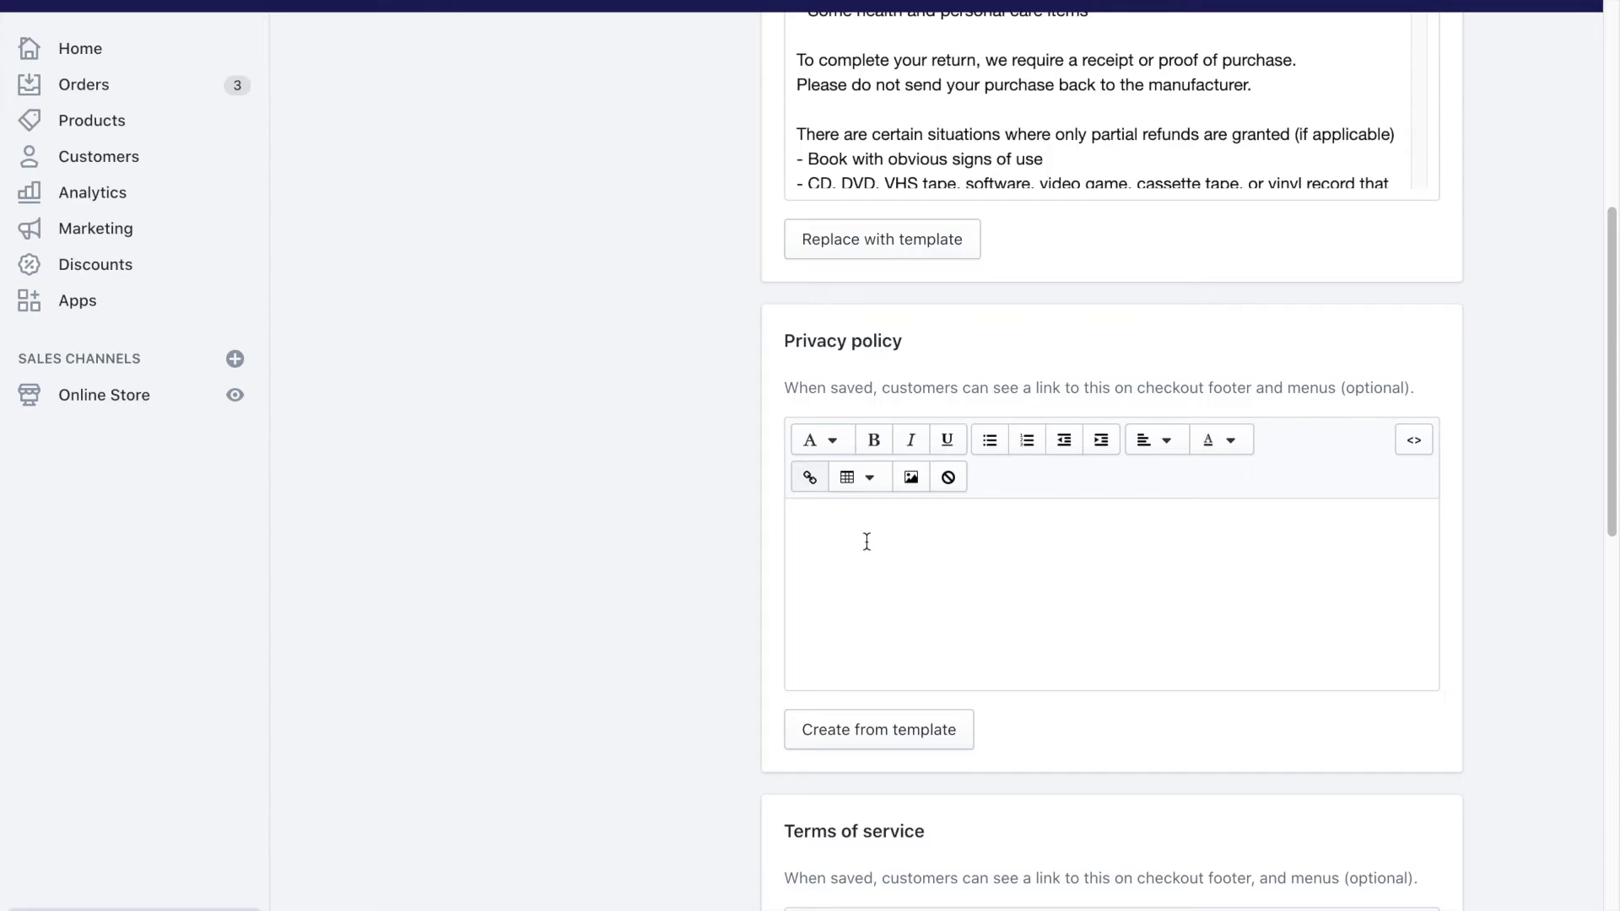
scroll(683, 506, up, 10)
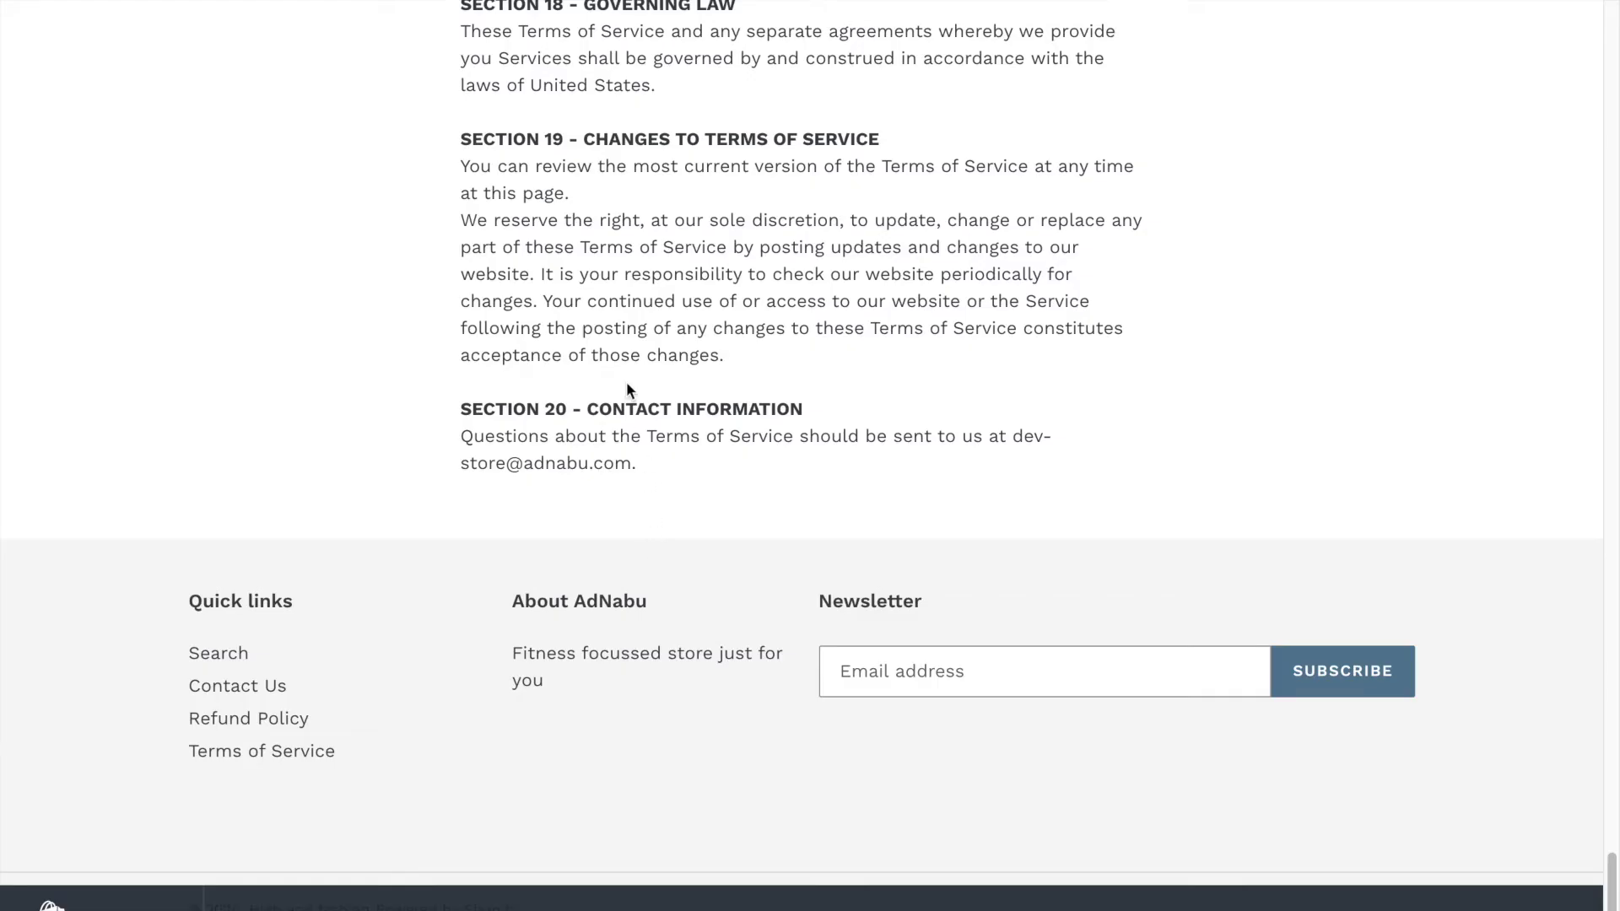
scroll(626, 389, up, 10)
scroll(626, 390, up, 15)
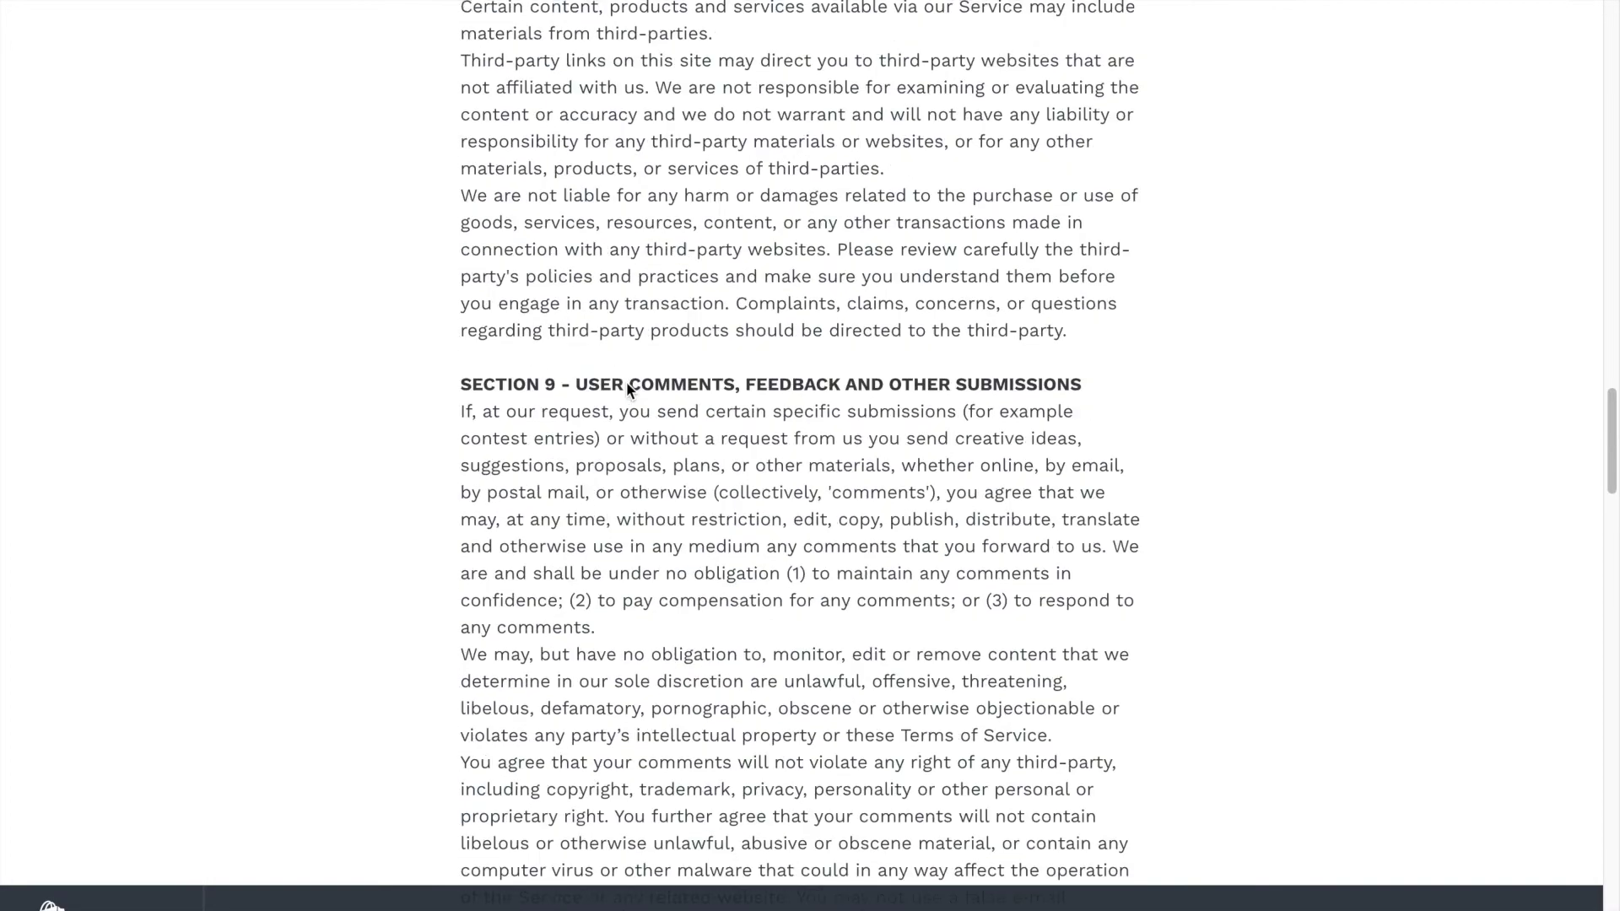
scroll(628, 382, down, 10)
scroll(628, 382, down, 15)
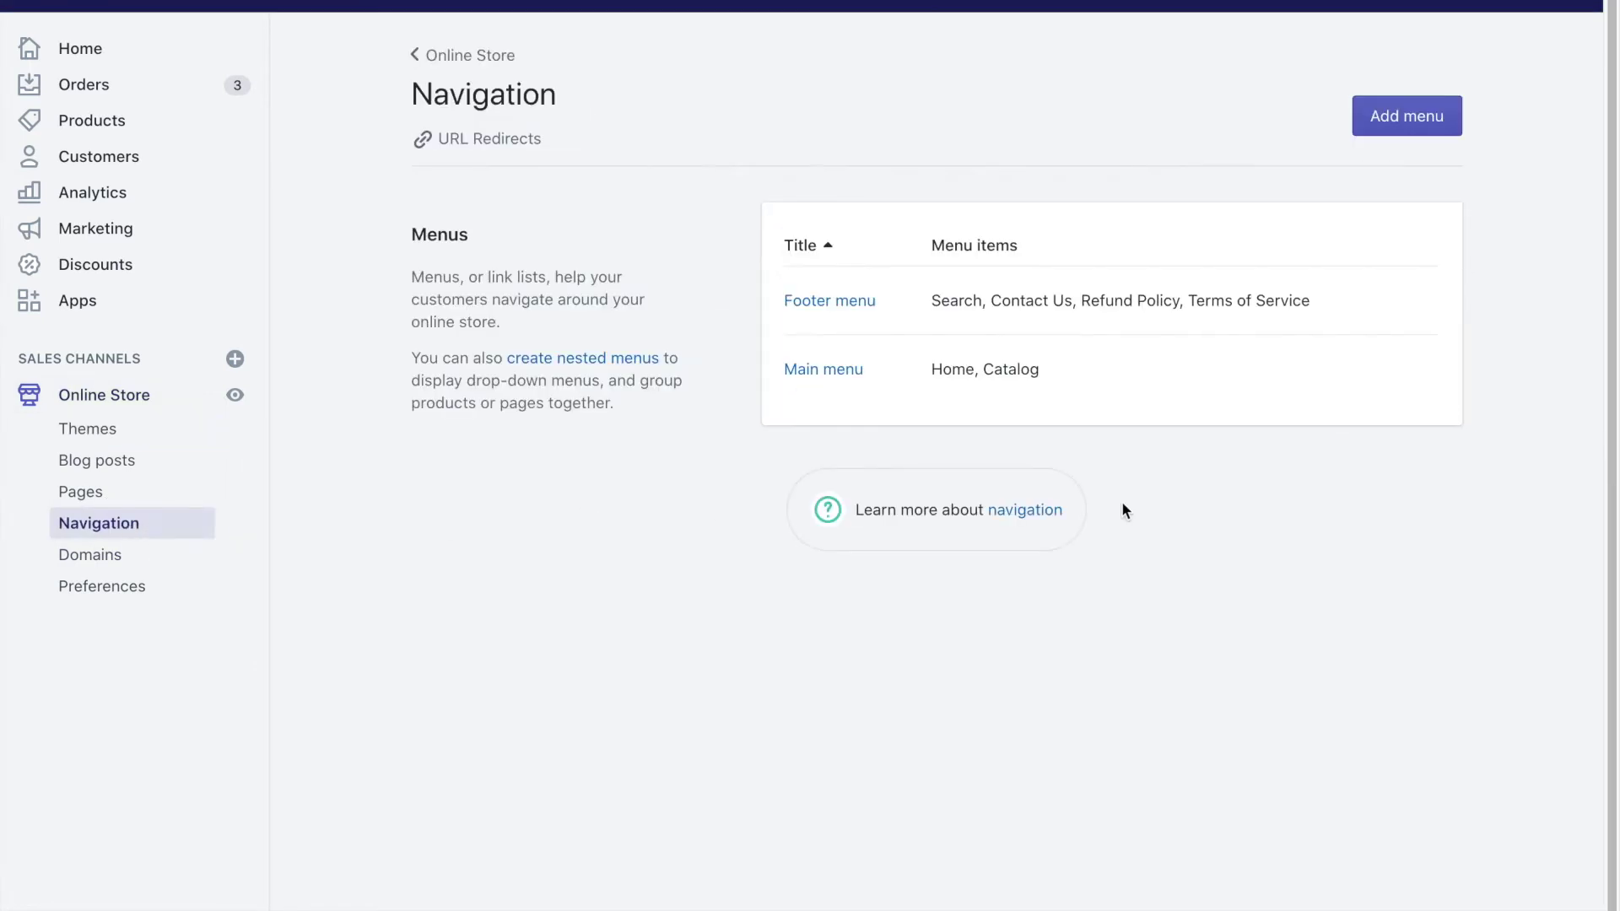
- Open the Footer menu and delete its Terms of Service item
click(821, 302)
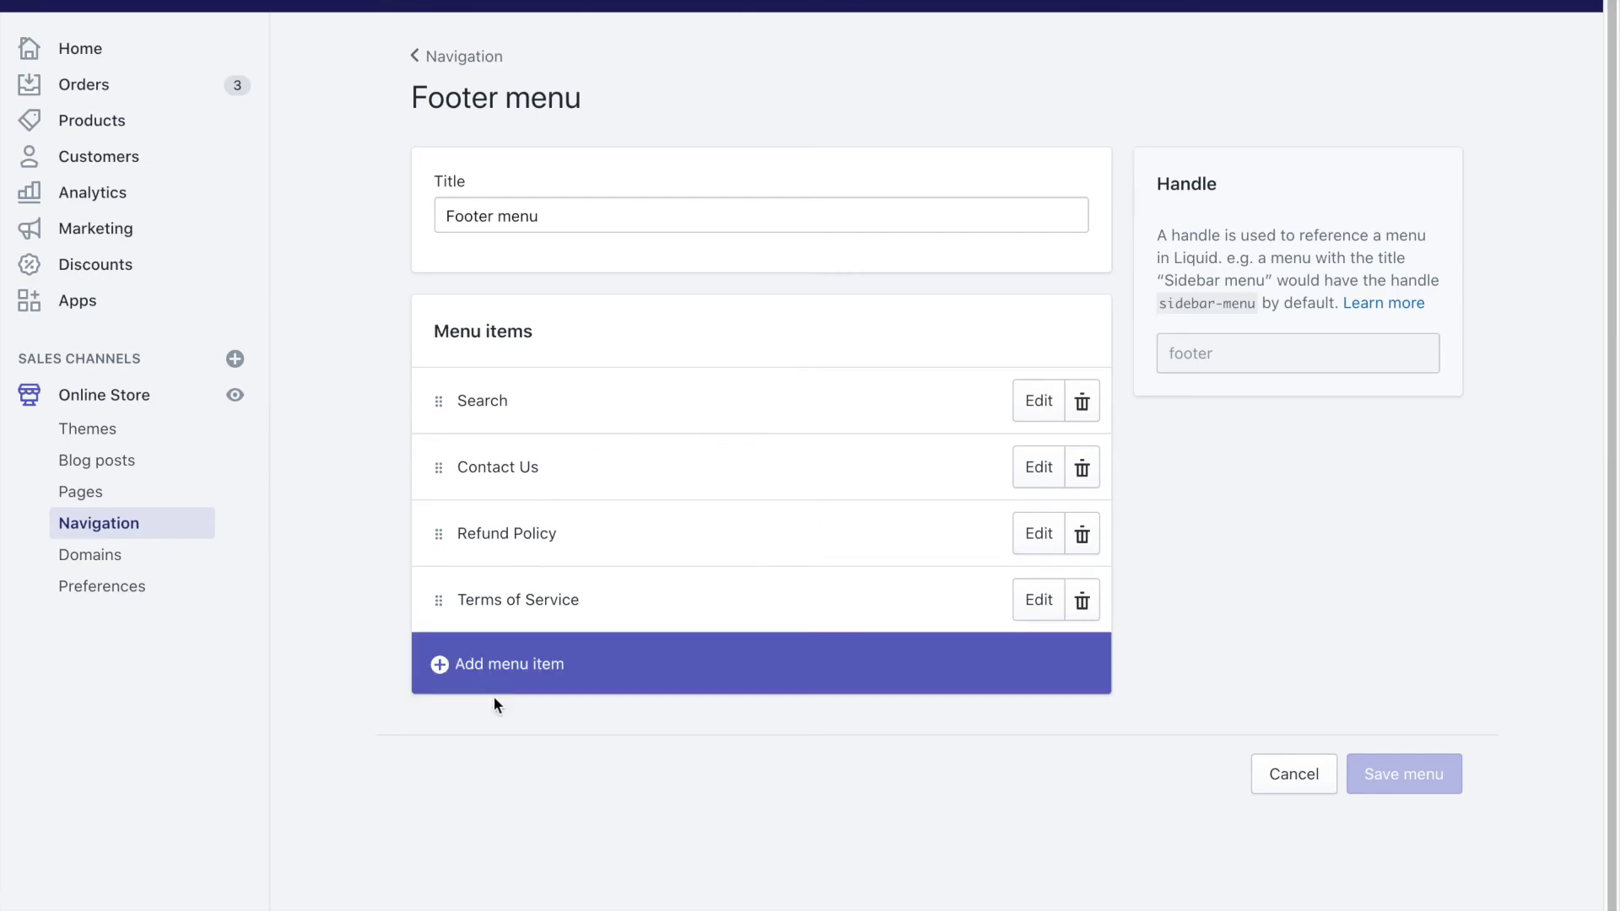
click(1083, 601)
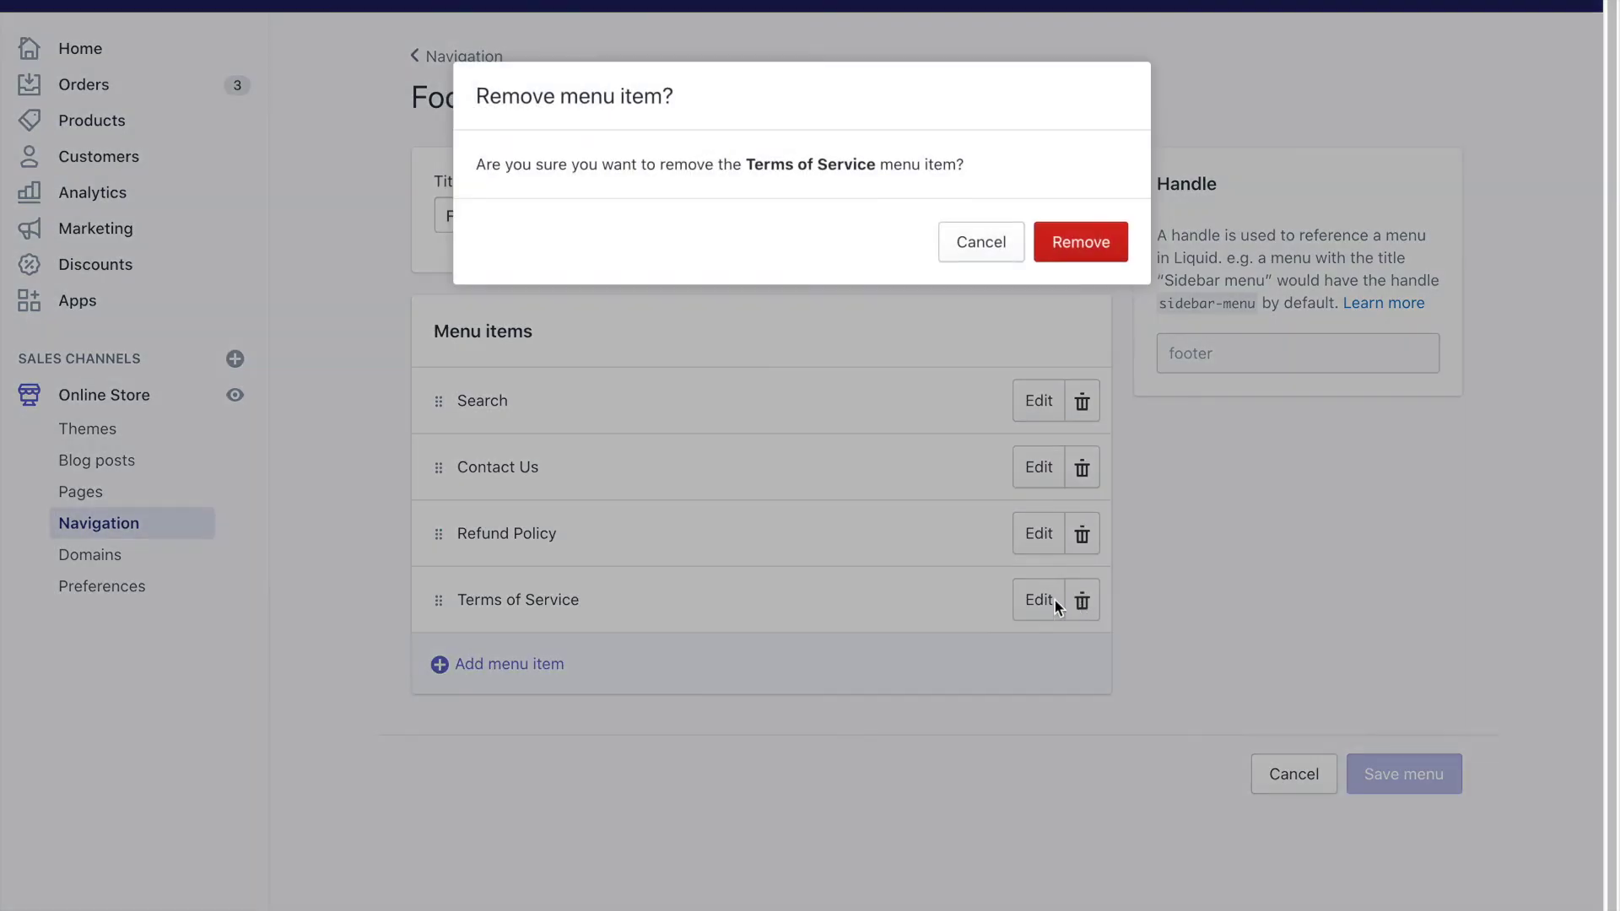
click(1077, 246)
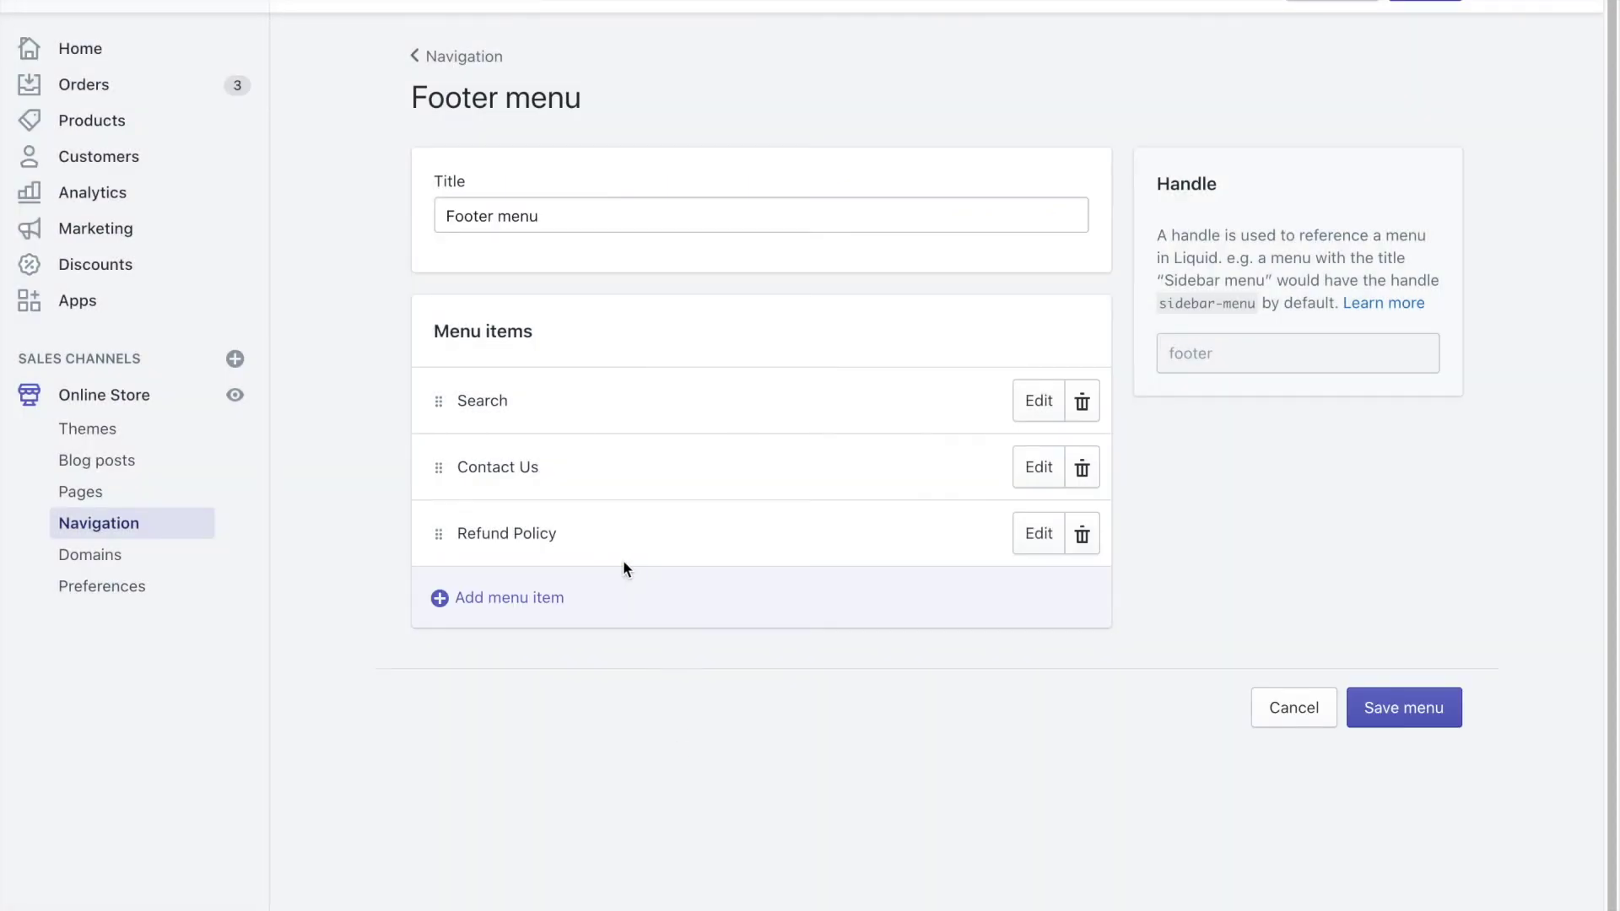
- Add a new footer menu item linked to the Terms of Service policy
click(523, 600)
click(615, 550)
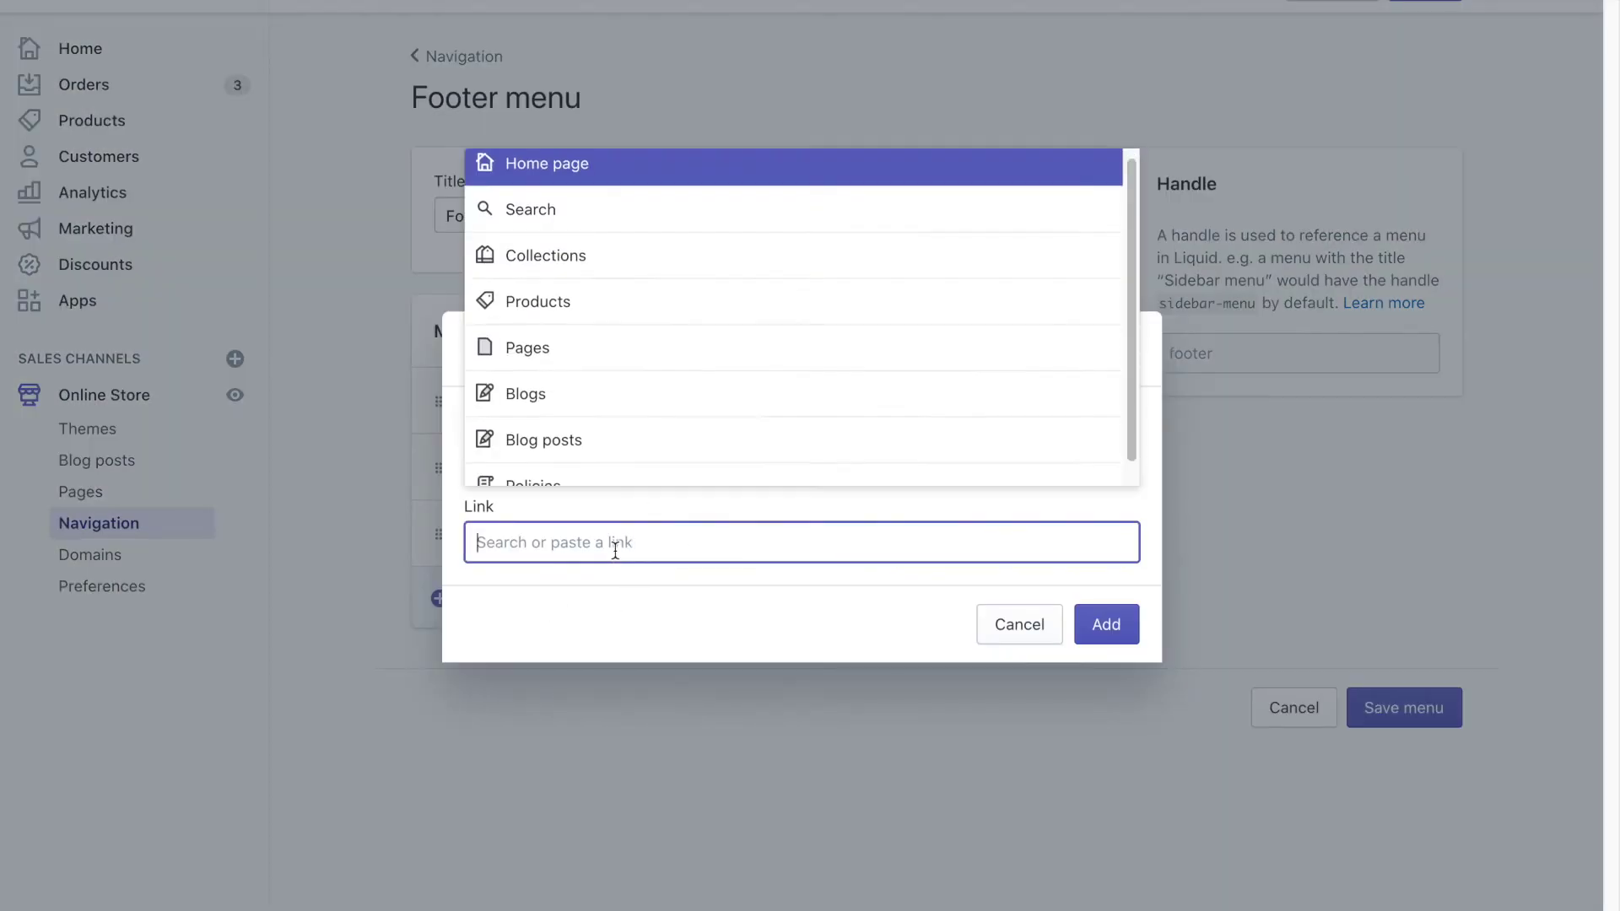
scroll(644, 412, down, 1)
click(604, 461)
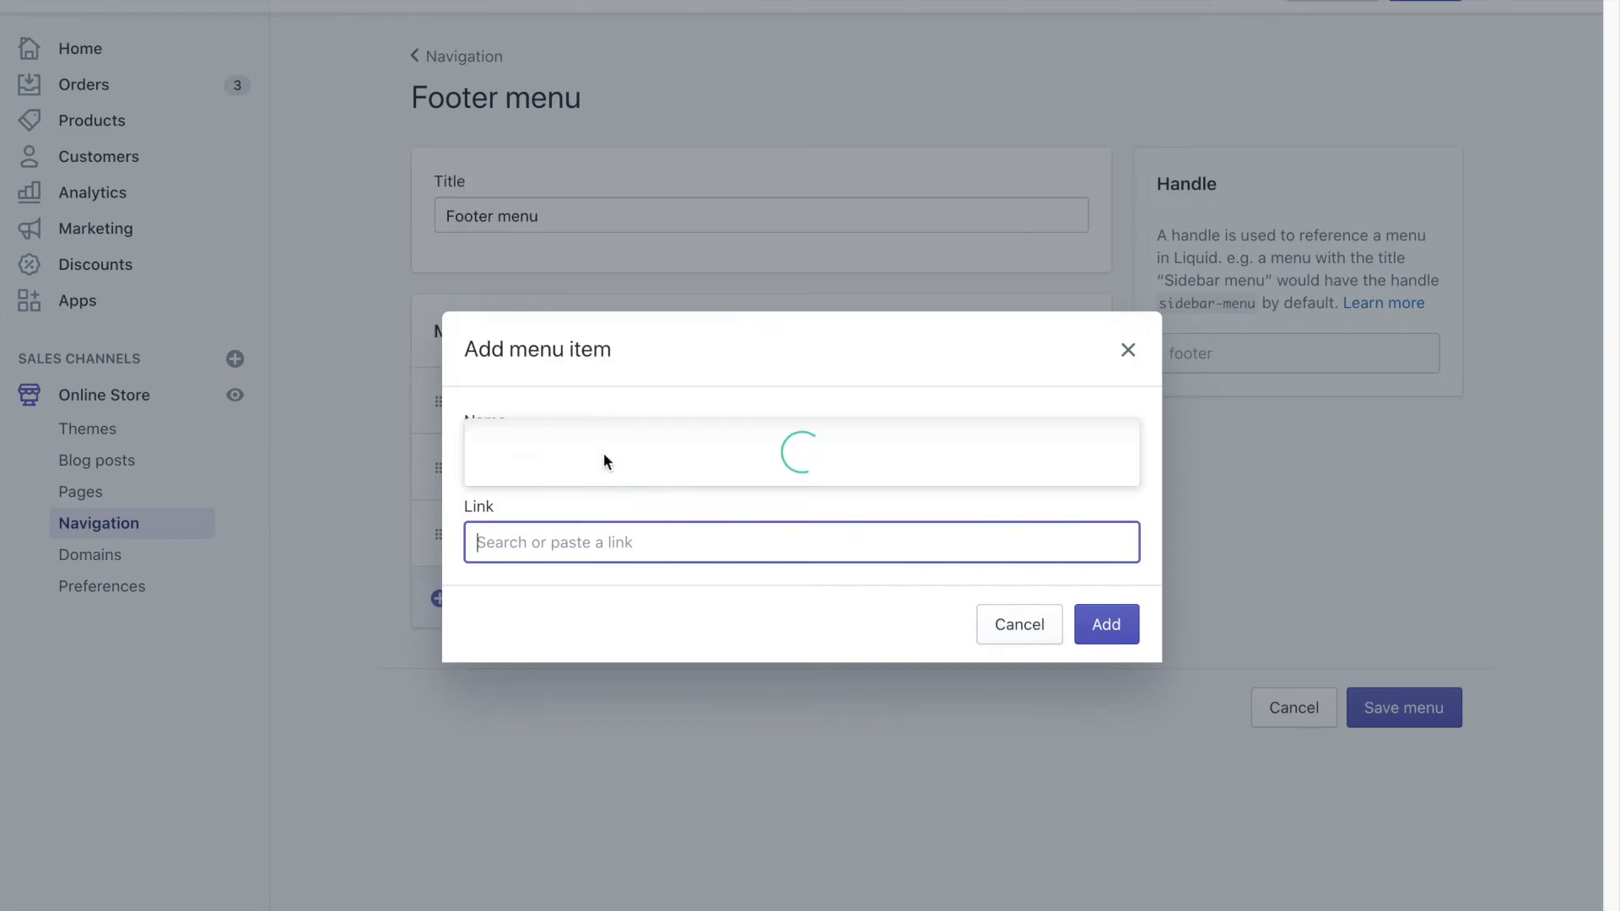
click(622, 463)
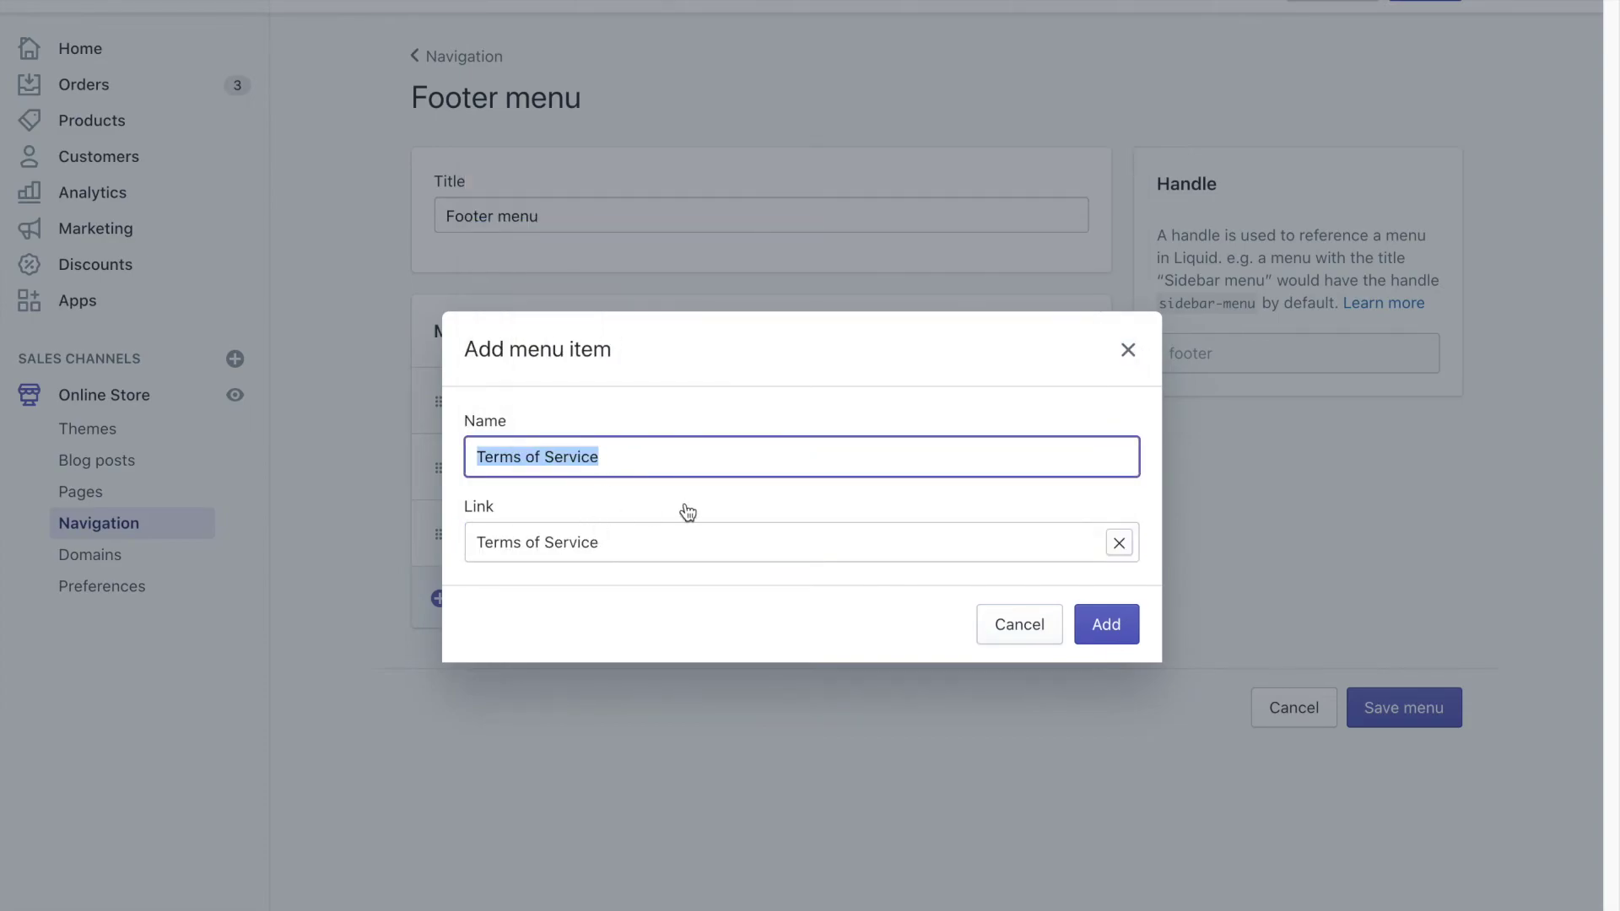
click(1103, 624)
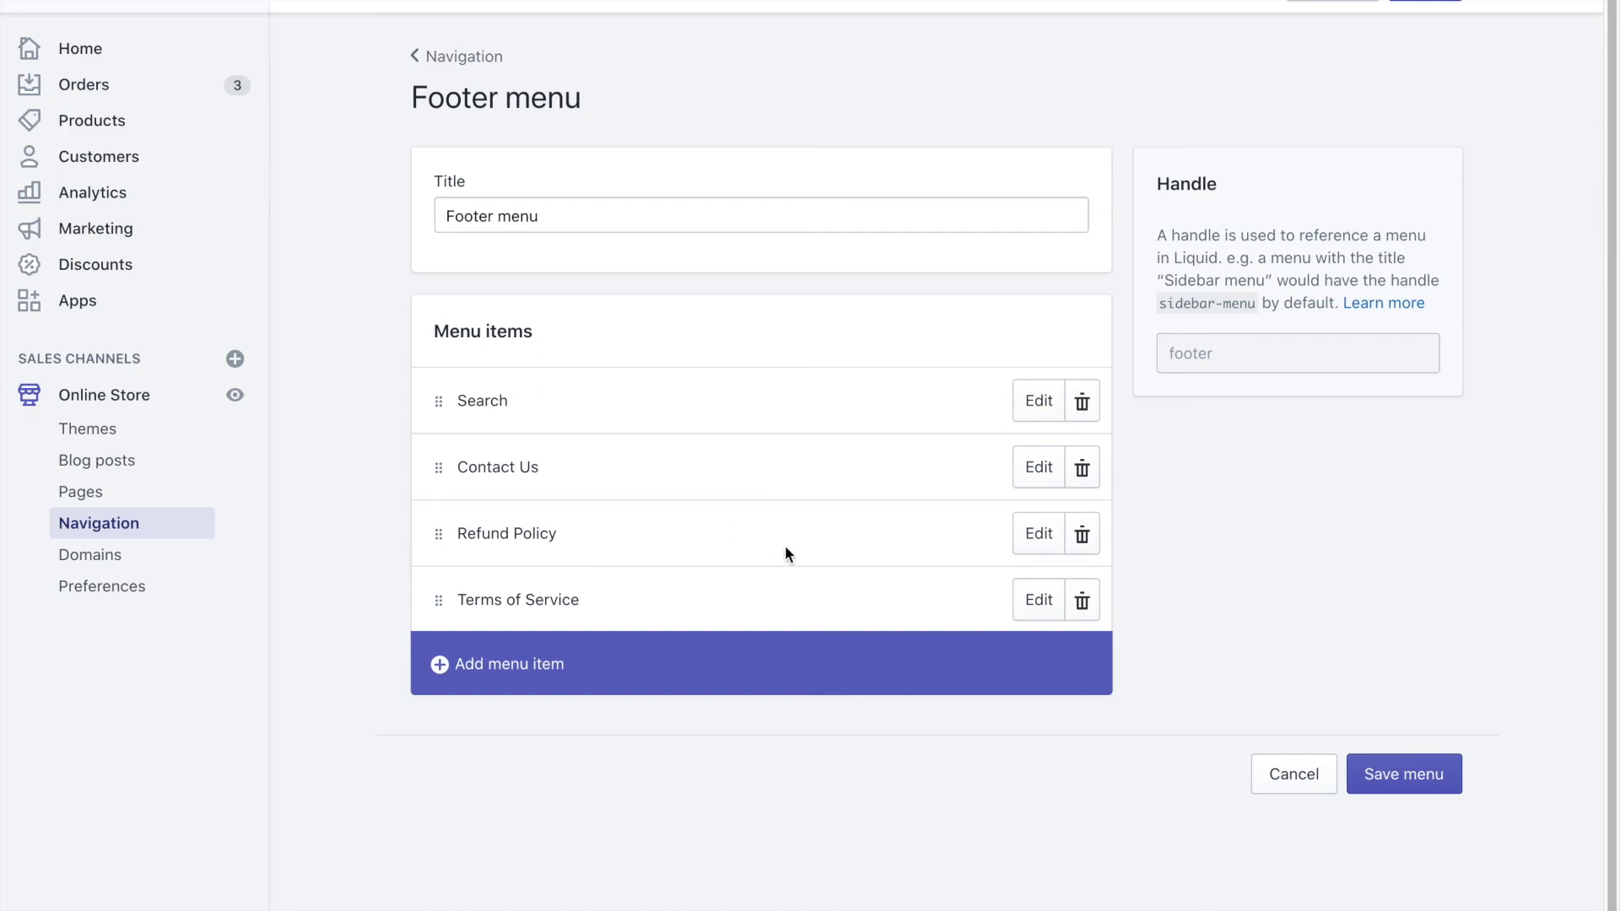
- Save the Footer menu, then open Contact Us from the storefront's Quick links
click(1453, 7)
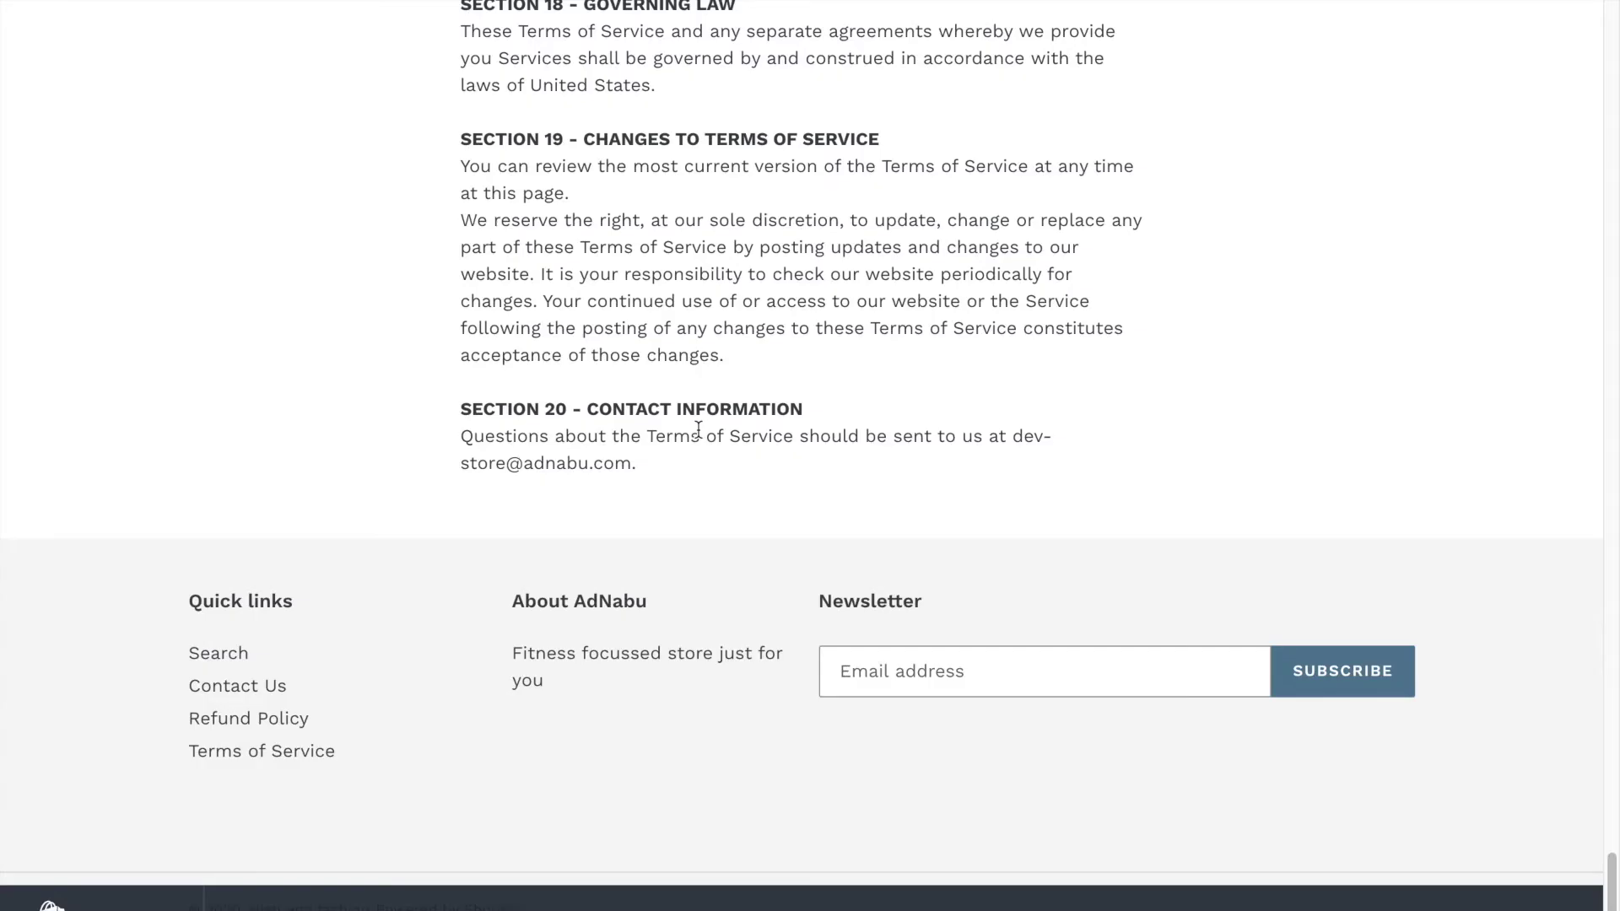
scroll(517, 463, up, 10)
scroll(296, 650, down, 10)
click(254, 692)
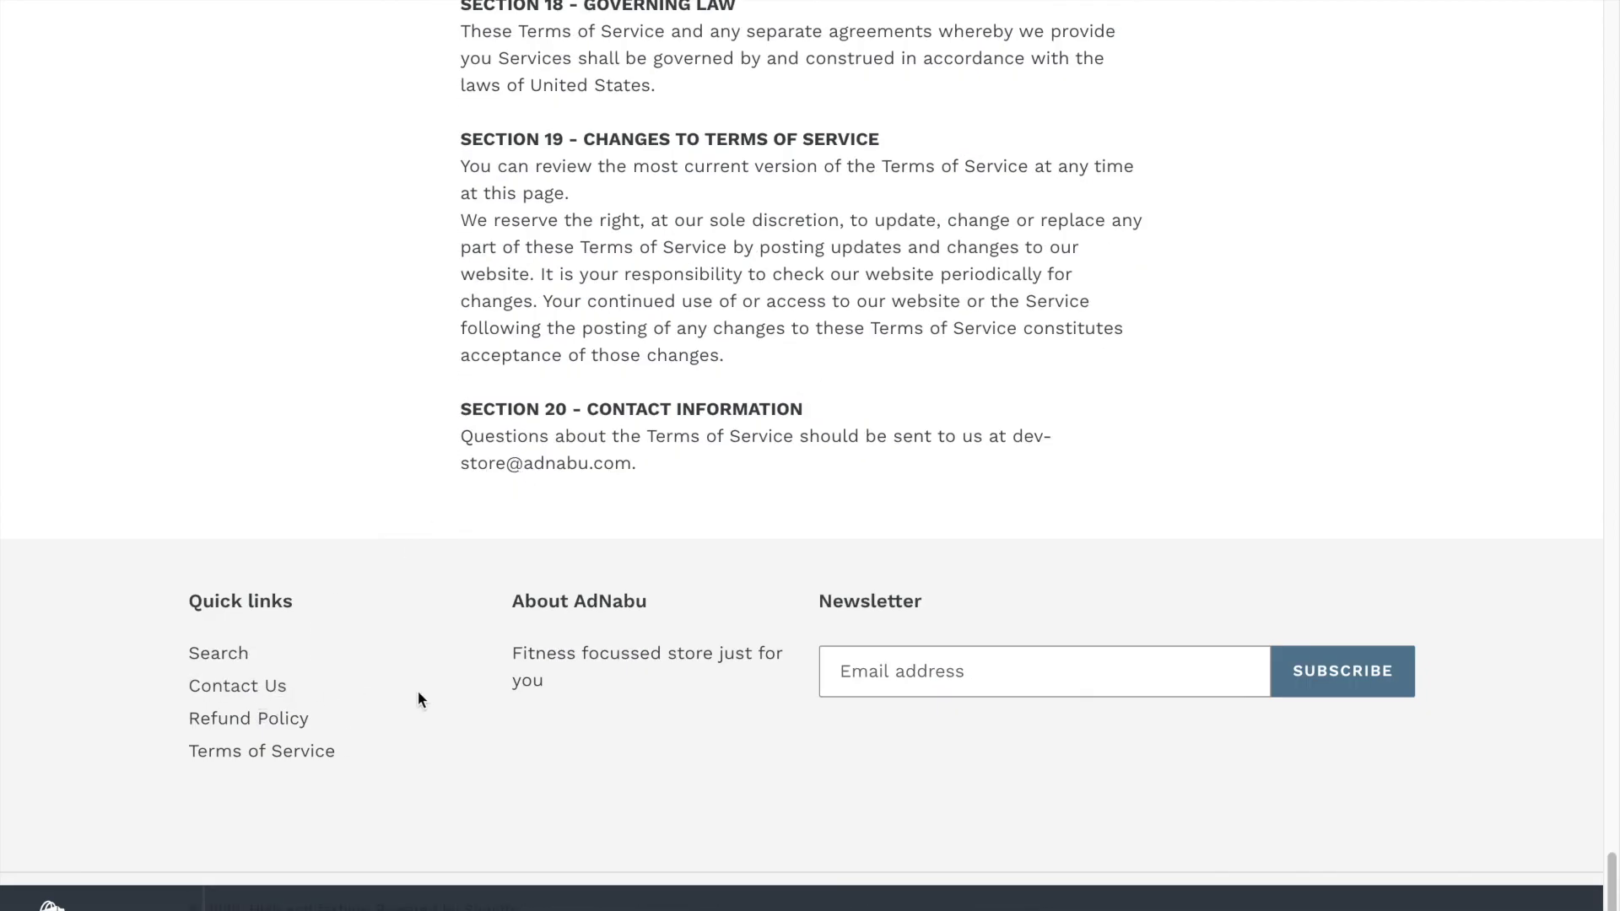